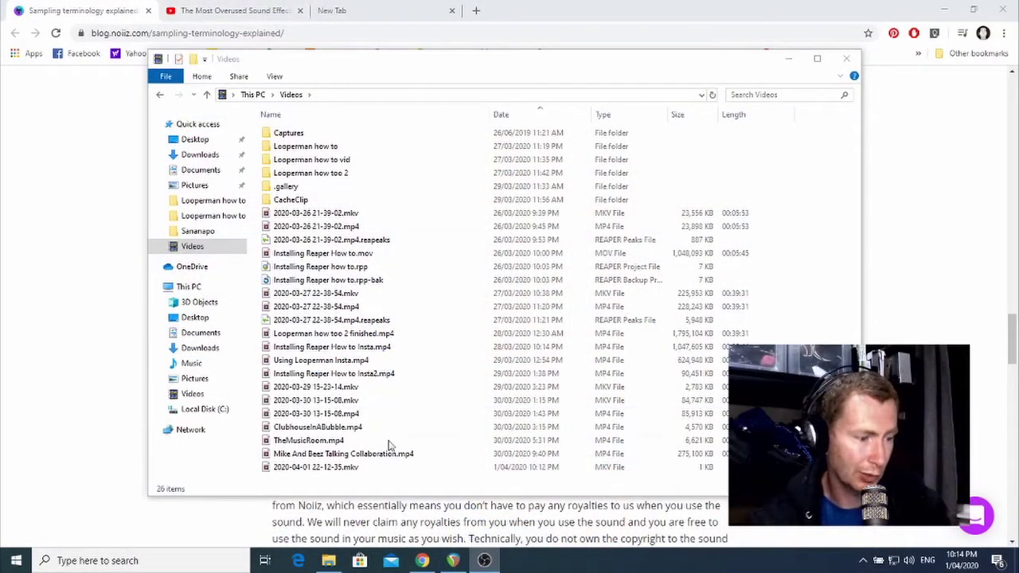
Step: Bring the Noiiz blog terminology article forward and scroll to the Dive/Downlifter definition
left_click(423, 560)
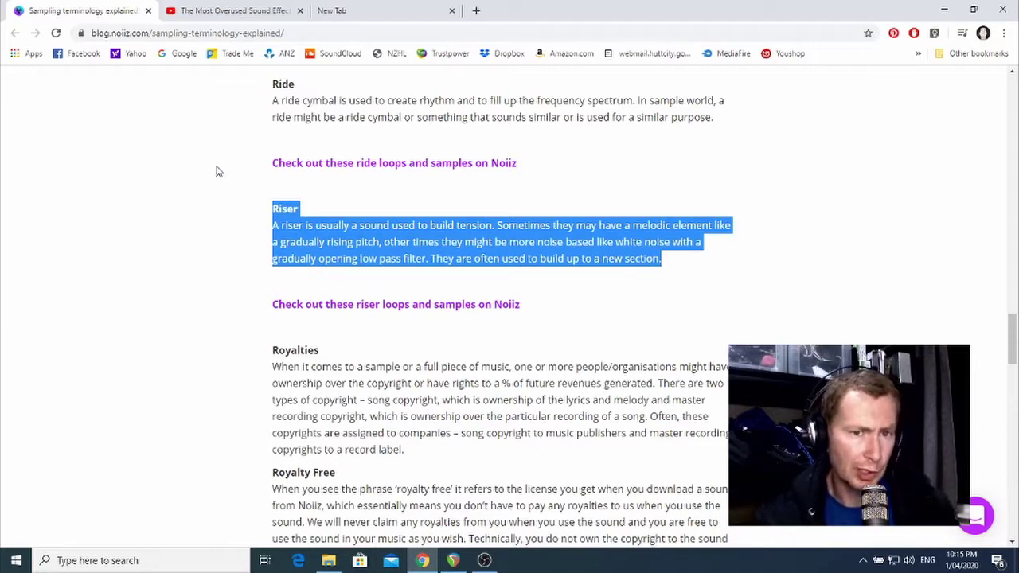
scroll(256, 223, "down", 1)
scroll(253, 221, "up", 20)
scroll(254, 219, "up", 5)
scroll(253, 219, "down", 1)
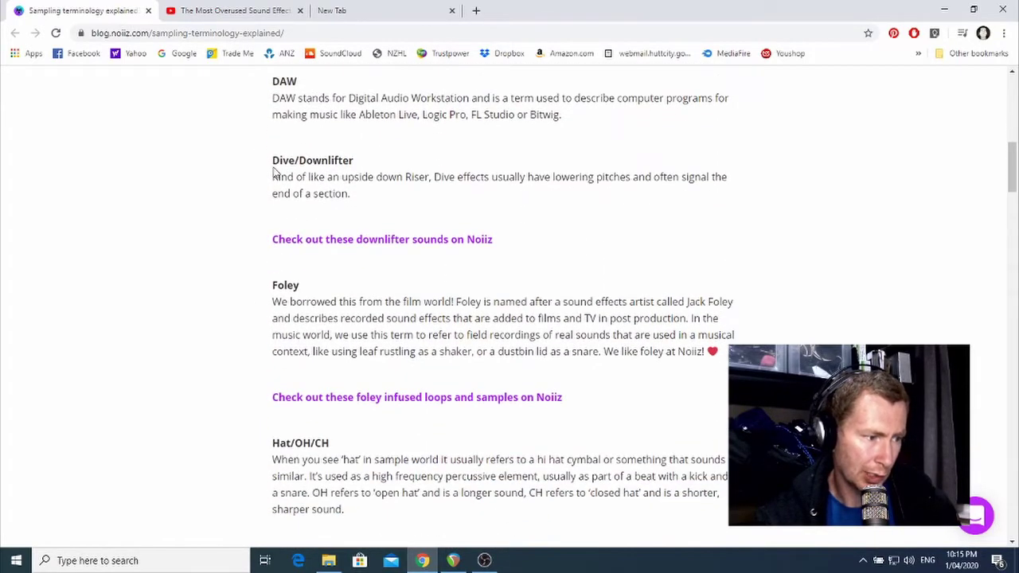
Step: Highlight the Dive/Downlifter heading and its definition paragraph
left_click_drag(269, 159, 502, 195)
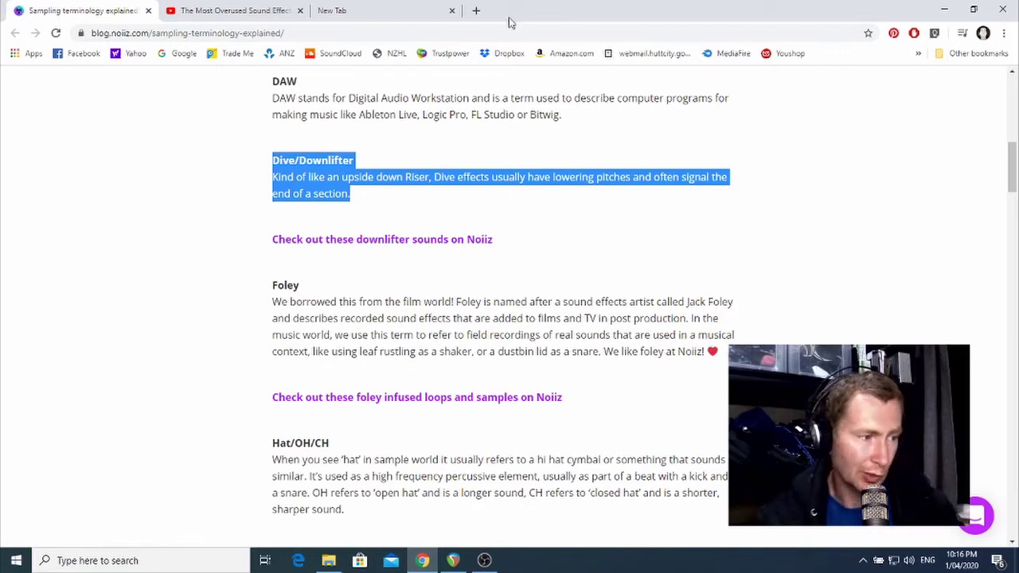
Step: Play 'The Most Overused Sound Effect in Movie Trailers' and pause it at 0:16
left_click(213, 15)
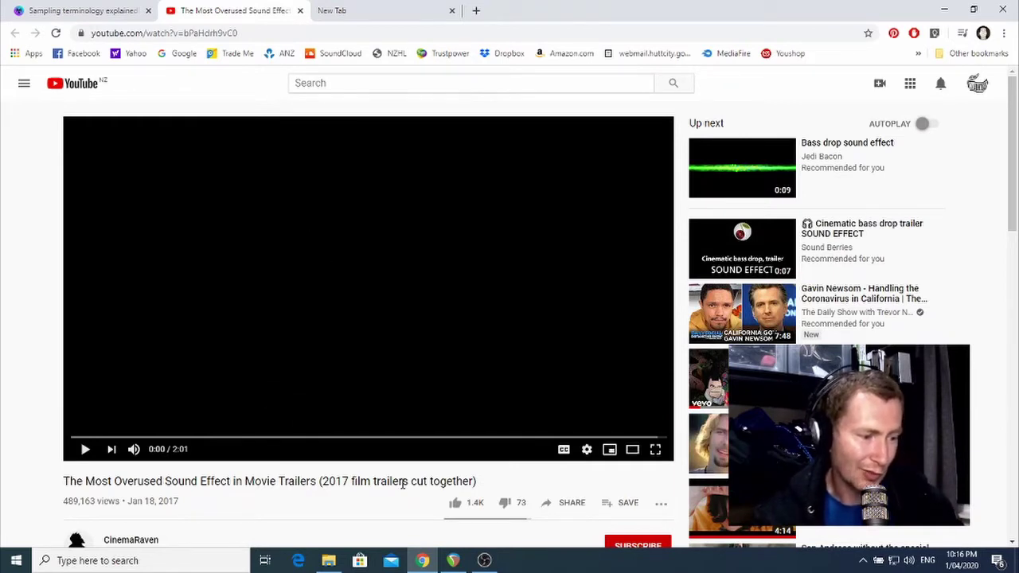
left_click(83, 450)
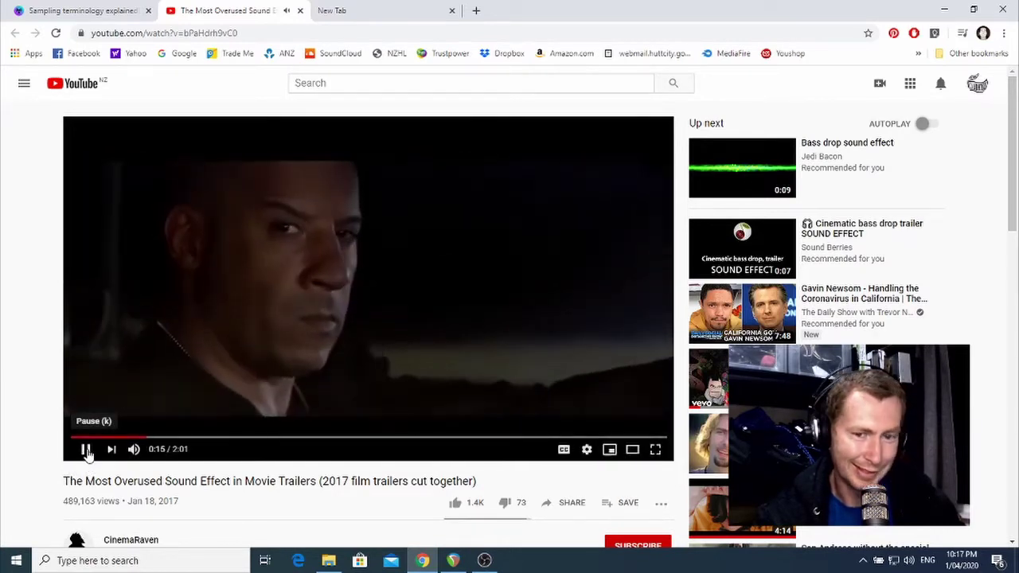
left_click(87, 451)
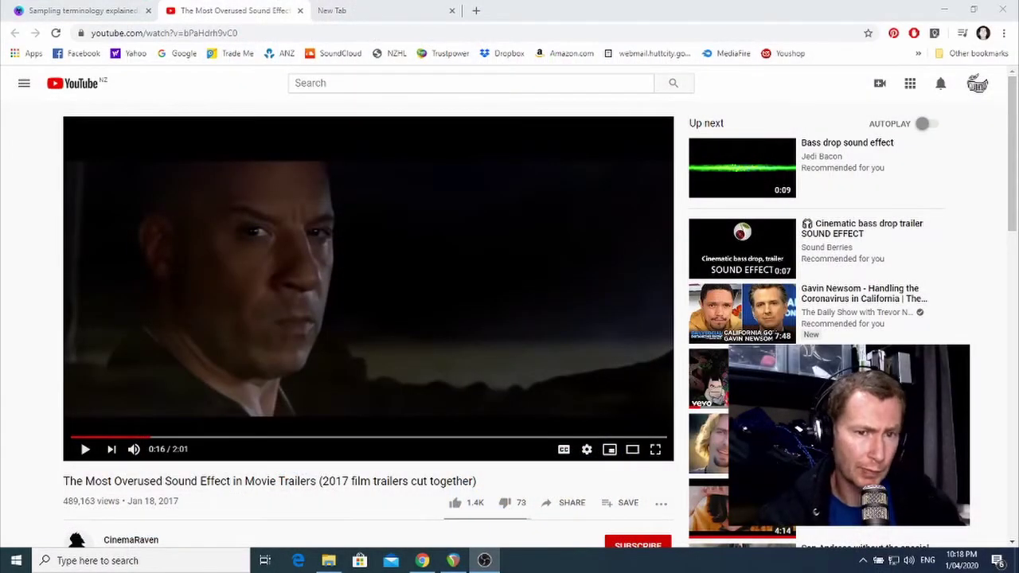
Step: Compare the two Looperman projects, then settle on 'Looperman how to WORKING with Risers'
left_click(452, 559)
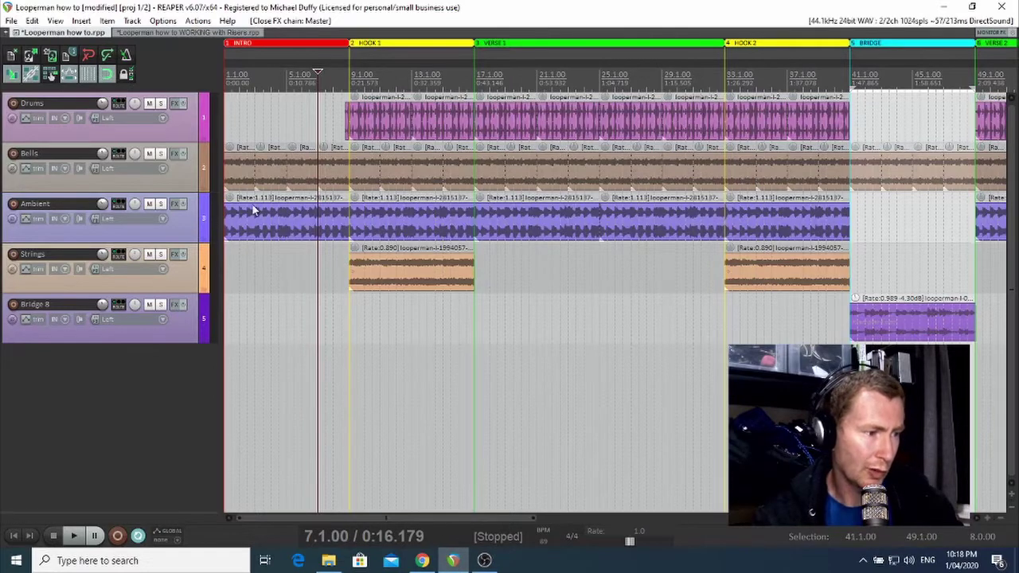
left_click(194, 33)
left_click(32, 32)
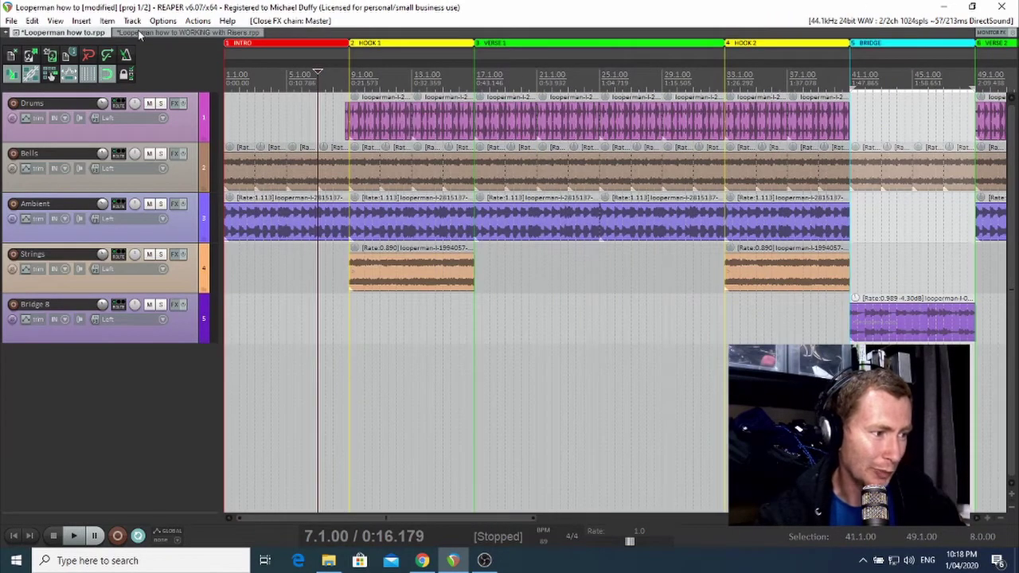
left_click(139, 32)
left_click(71, 33)
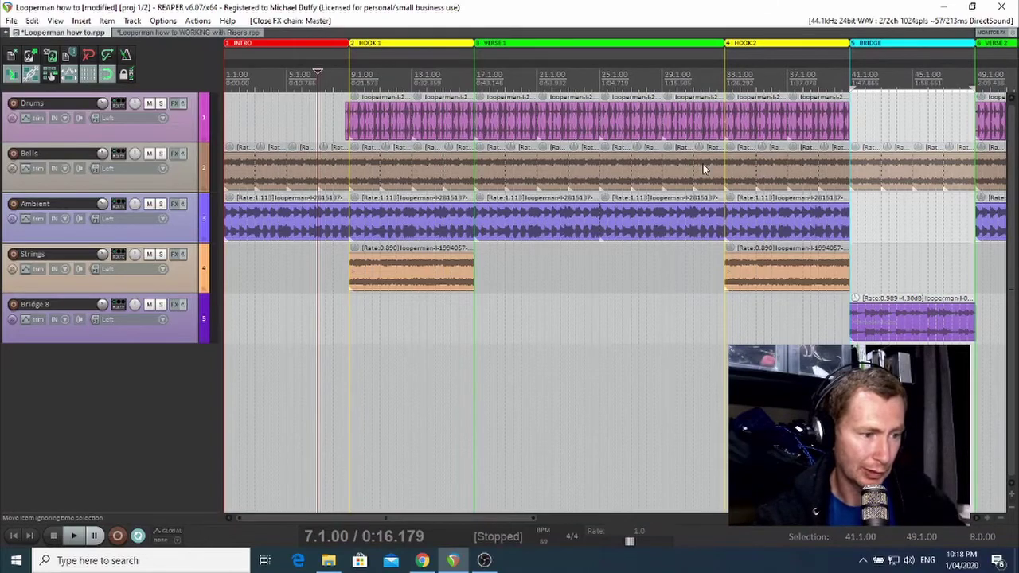
scroll(703, 165, "down", 2)
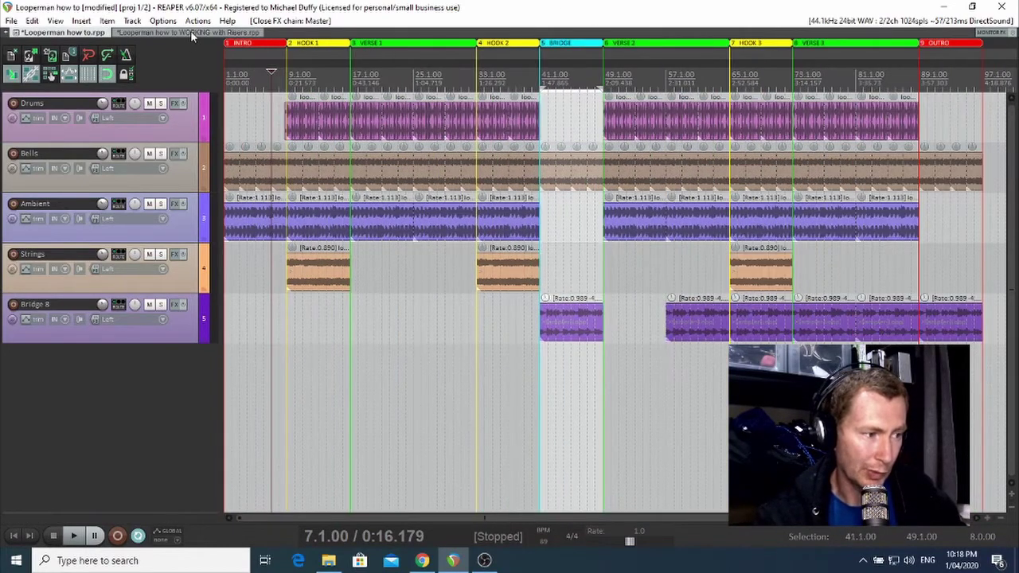
left_click(190, 33)
scroll(487, 176, "down", 3)
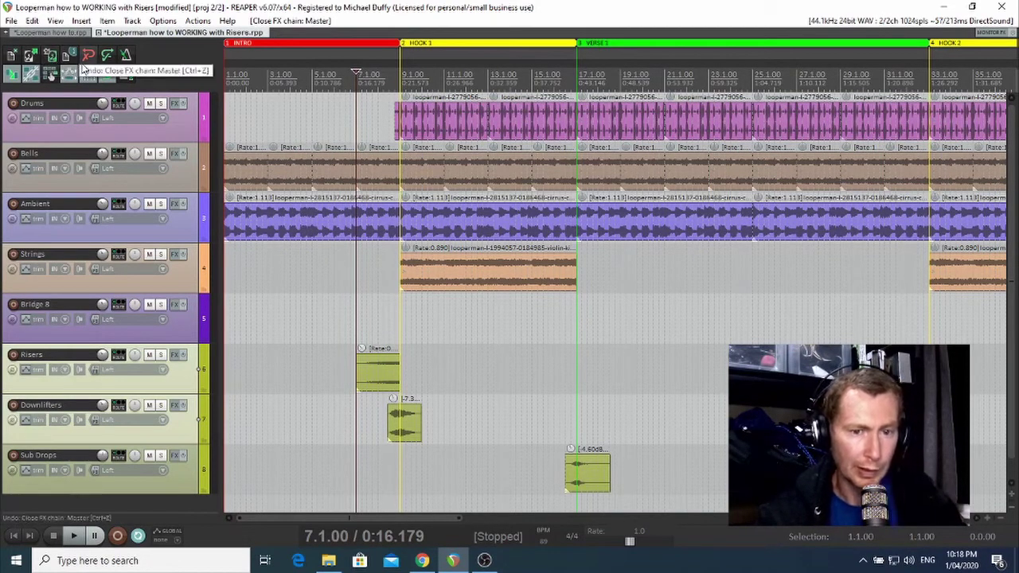
Step: Switch back to the original 'Looperman how to.rpp' project with its Intro-to-Outro arrangement
left_click(53, 34)
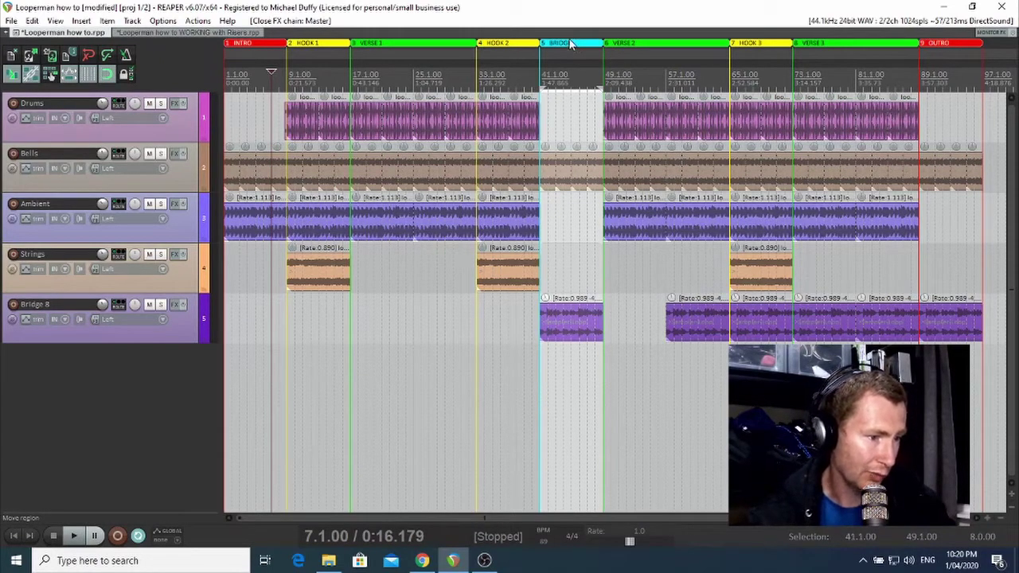
Step: Drag the BRIDGE region after VERSE 2 so it and its clips precede Hook 3
left_click_drag(562, 41, 690, 48)
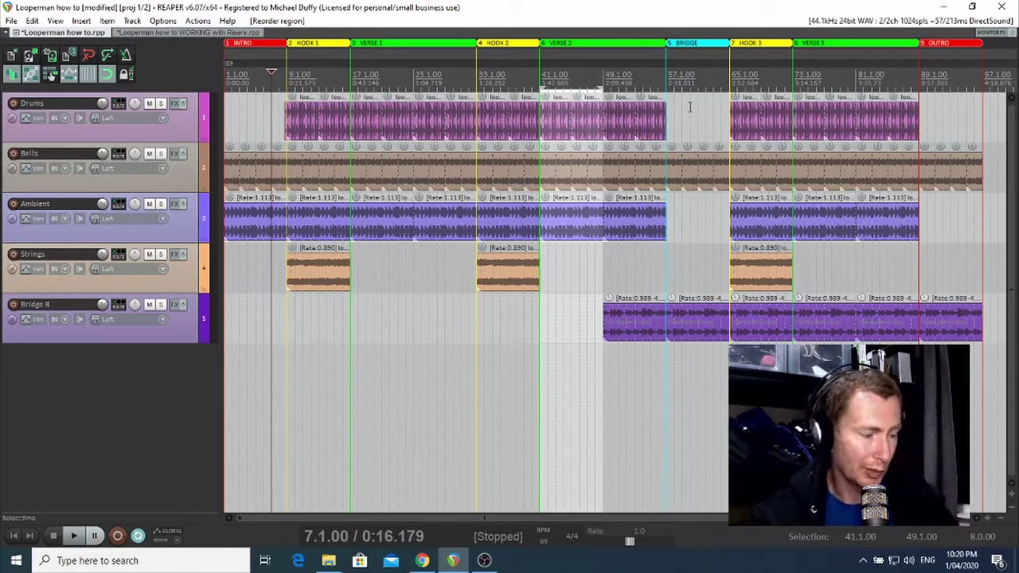
Step: Undo the Bridge move and insert a new region 10 over bars 105–113
key("ctrl+z")
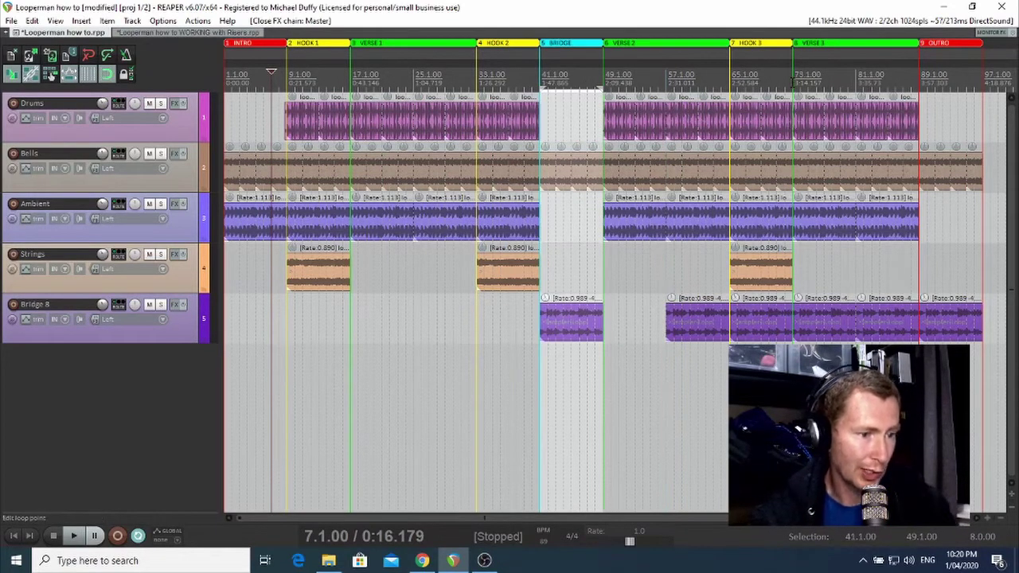
scroll(796, 112, "down", 2)
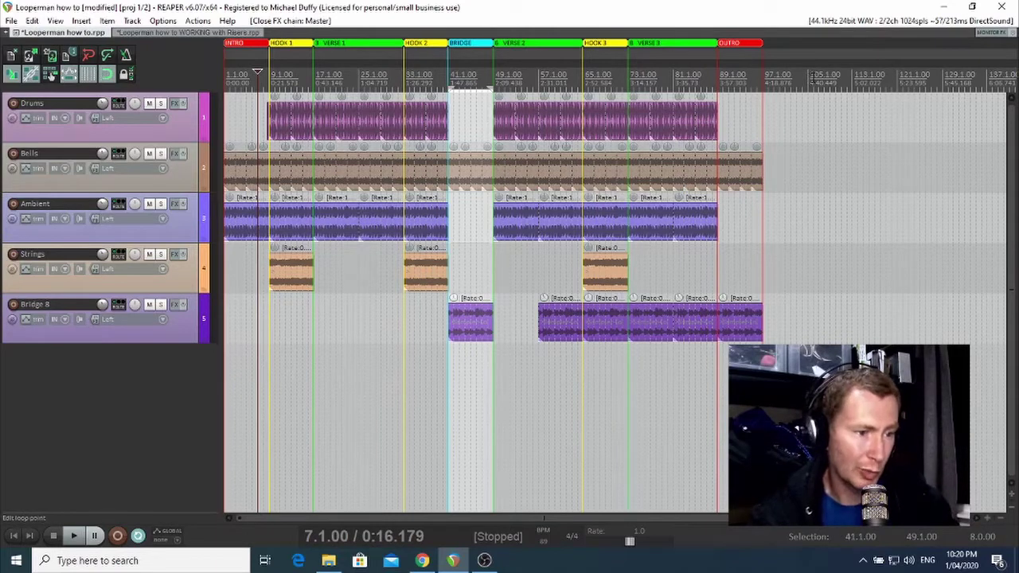
left_click_drag(808, 77, 852, 84)
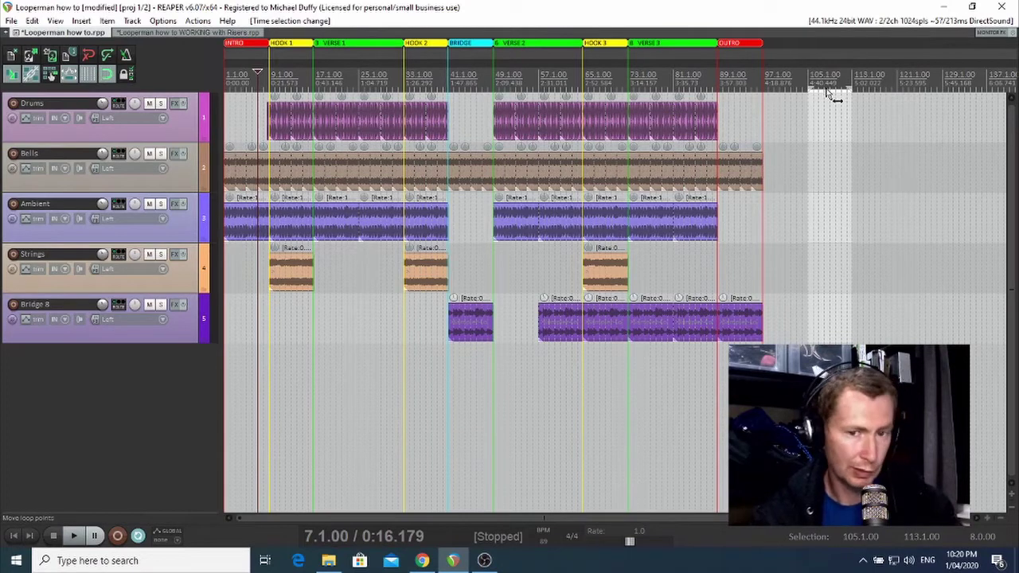
key("shift+r")
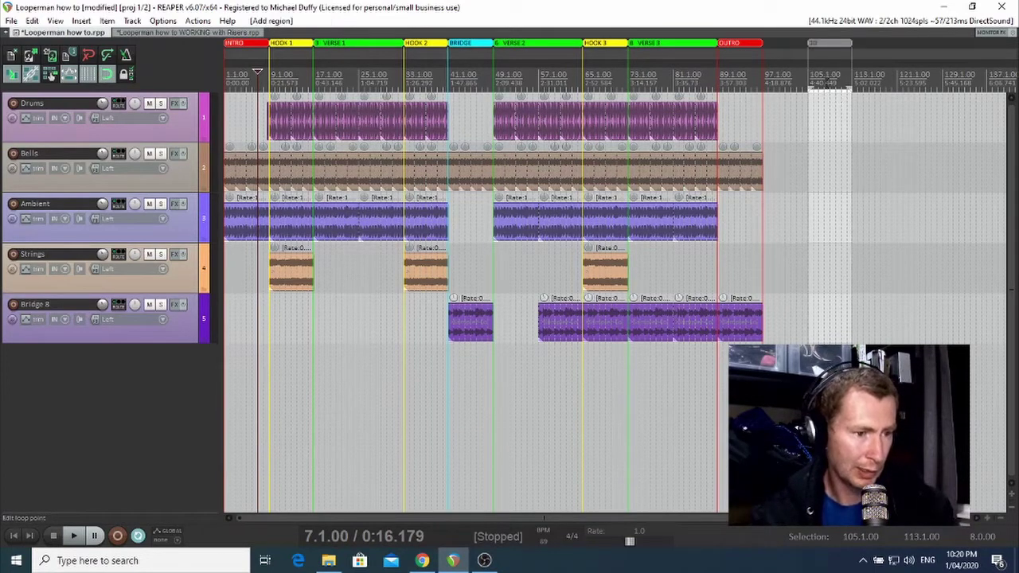
Step: Name the new region 'Test' and colour it purple
double_click(836, 44)
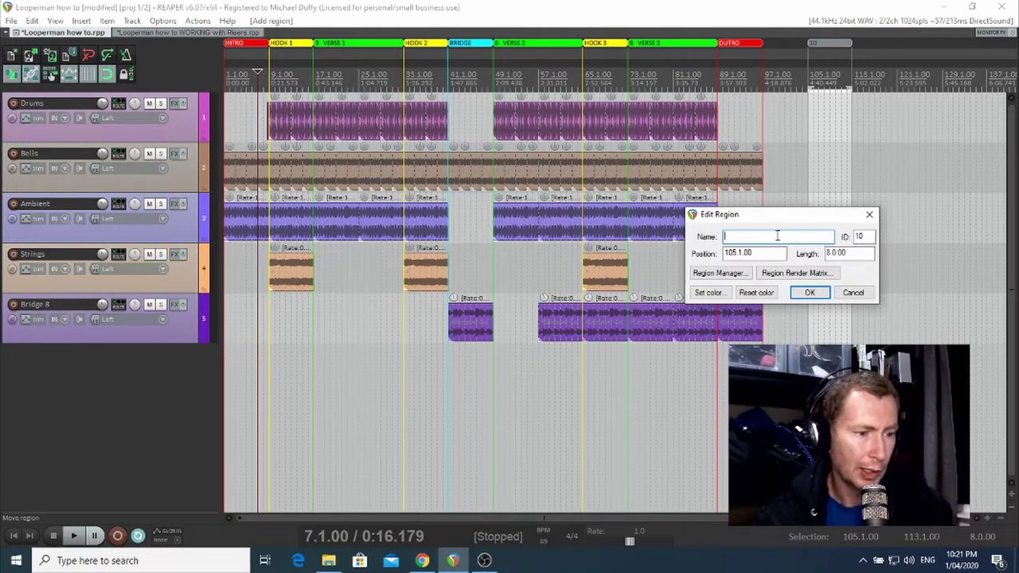
type("Test")
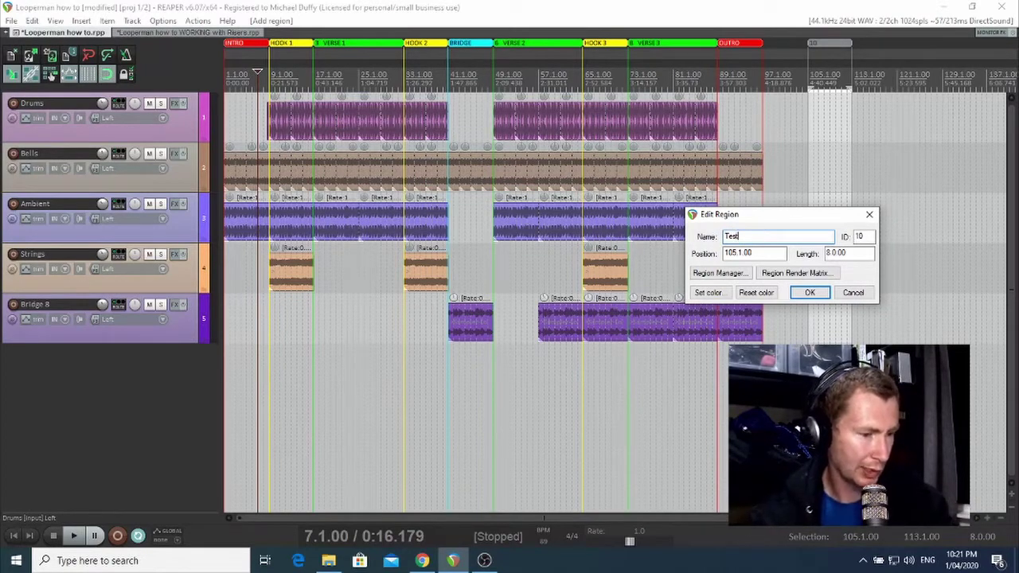
left_click(718, 294)
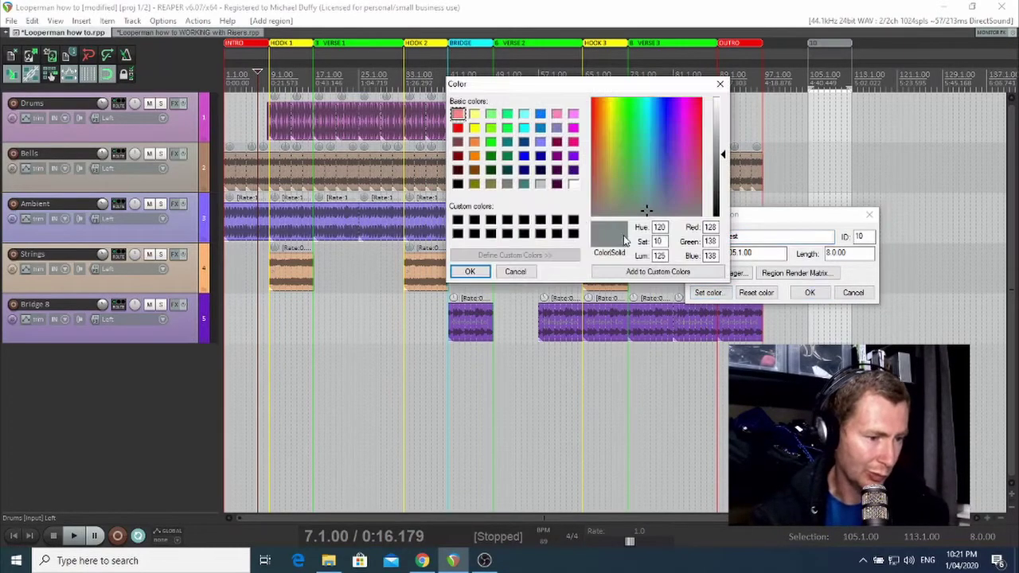
left_click(557, 156)
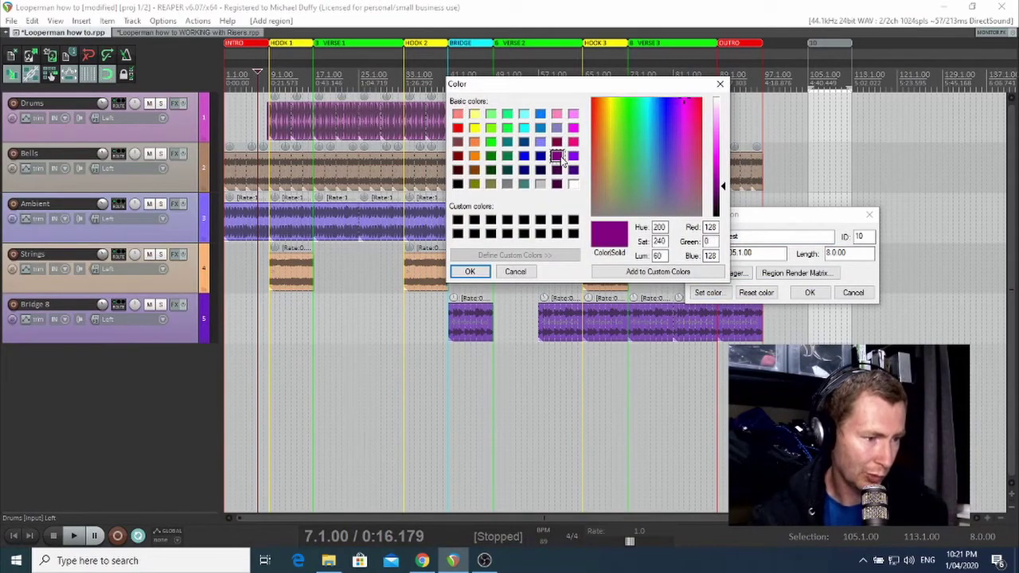
left_click(470, 271)
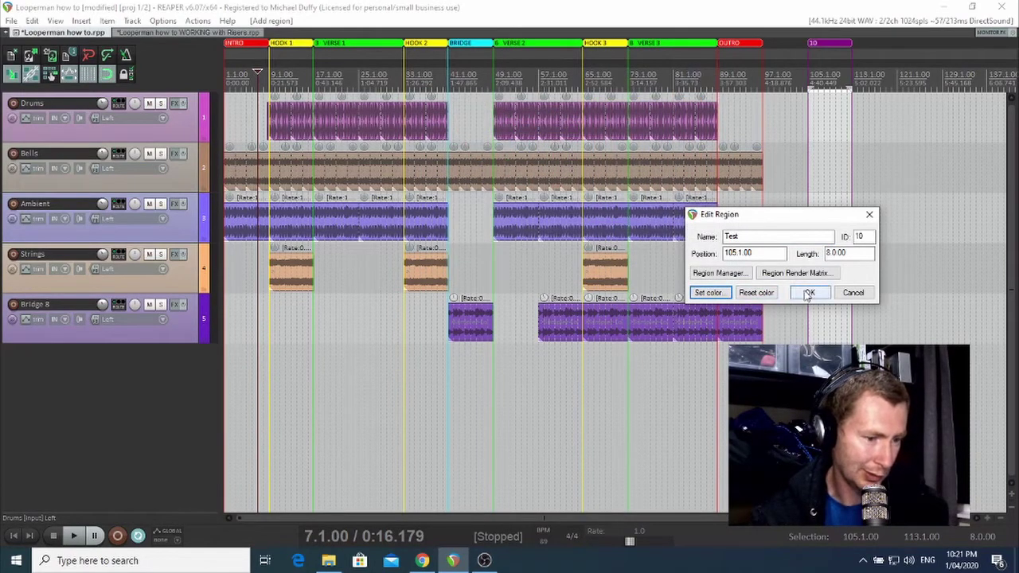
left_click(809, 294)
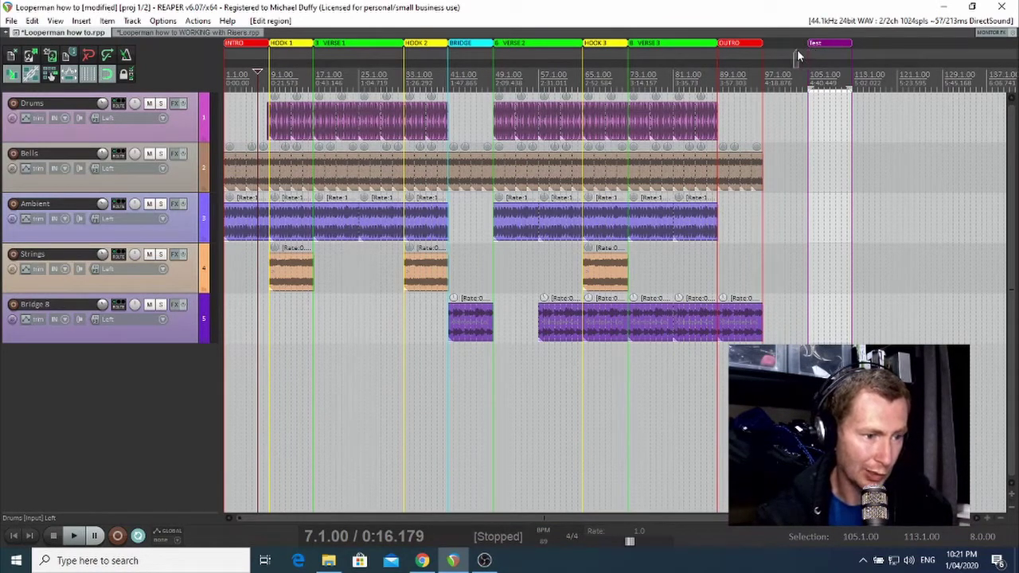
Step: Nudge the Test region, undo it and the region, then show the WORKING with Risers project
left_click_drag(814, 51, 802, 51)
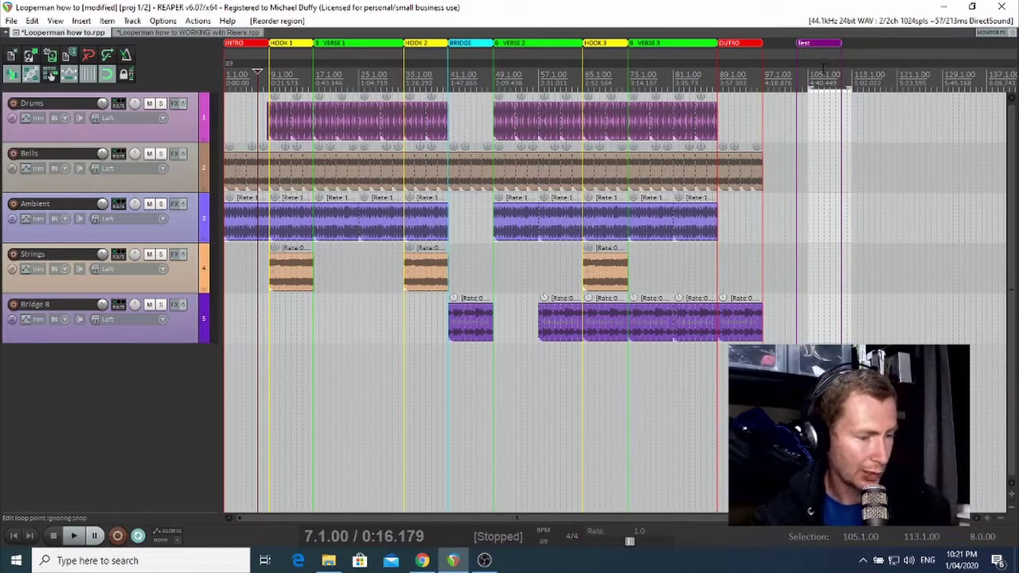
key("ctrl+z")
key("ctrl+z")
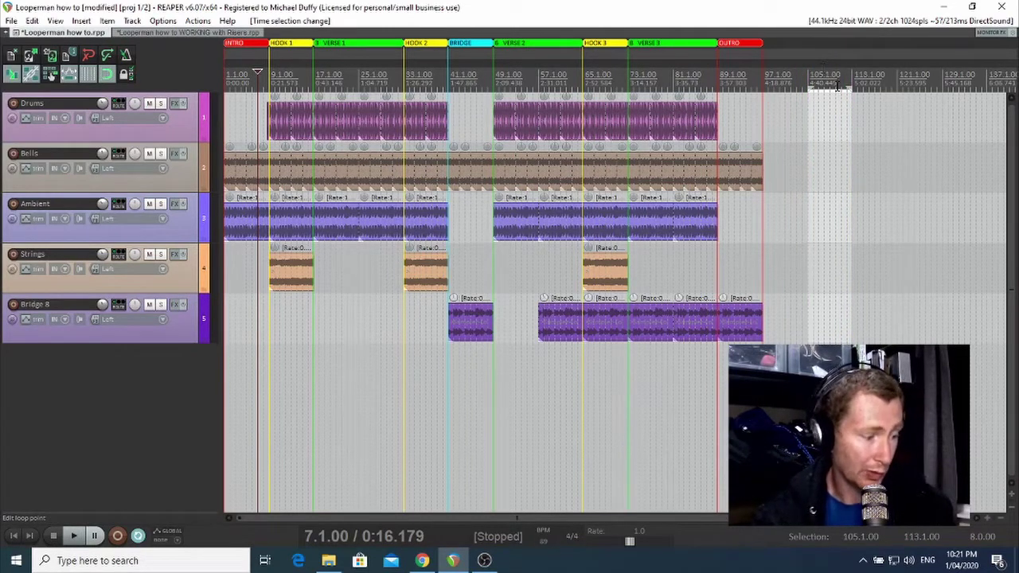
key("ctrl+z")
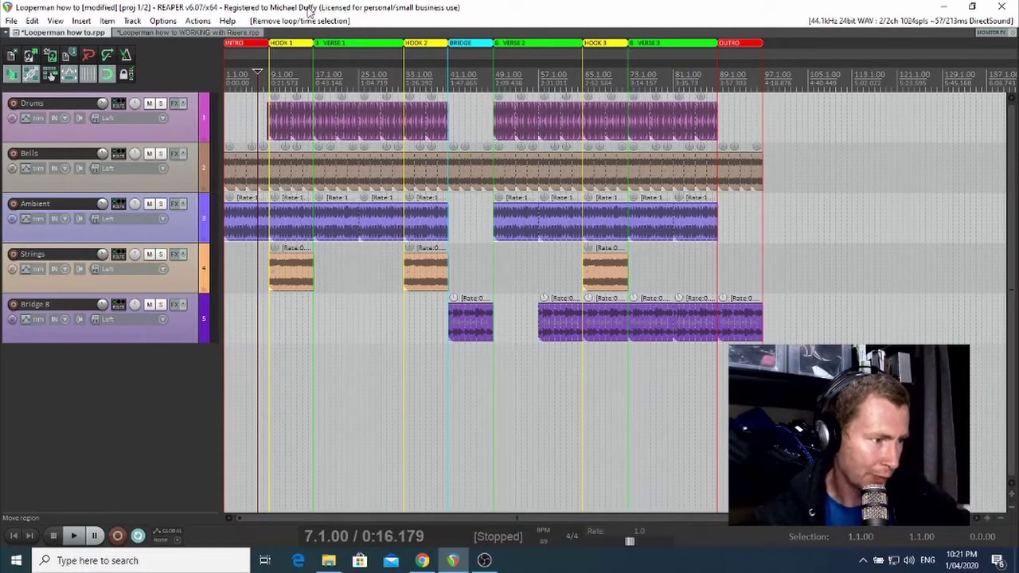
left_click(181, 33)
Step: Play and stop the intro of the original 'Looperman how to' project for comparison
left_click(66, 34)
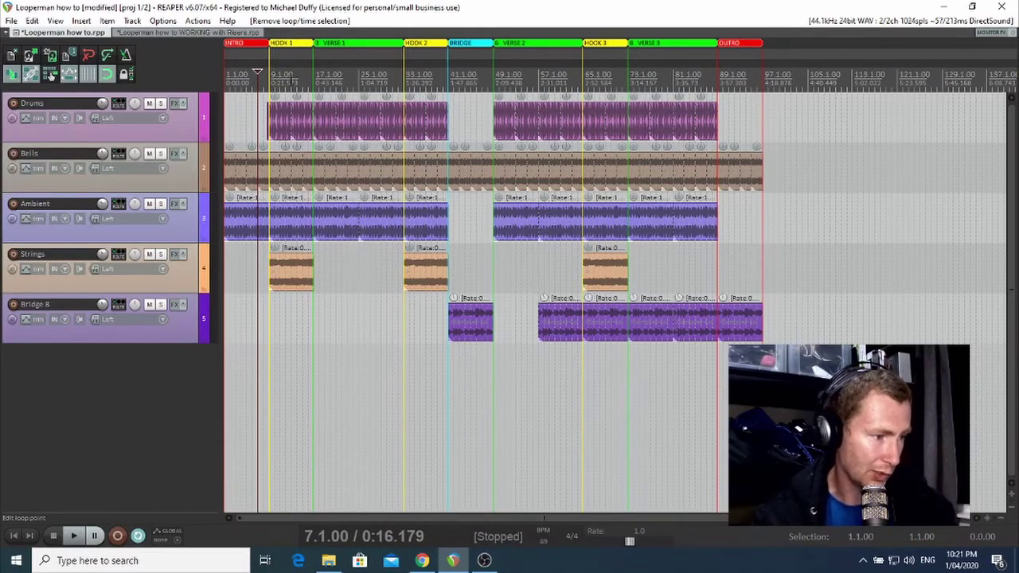
scroll(291, 74, "up", 4)
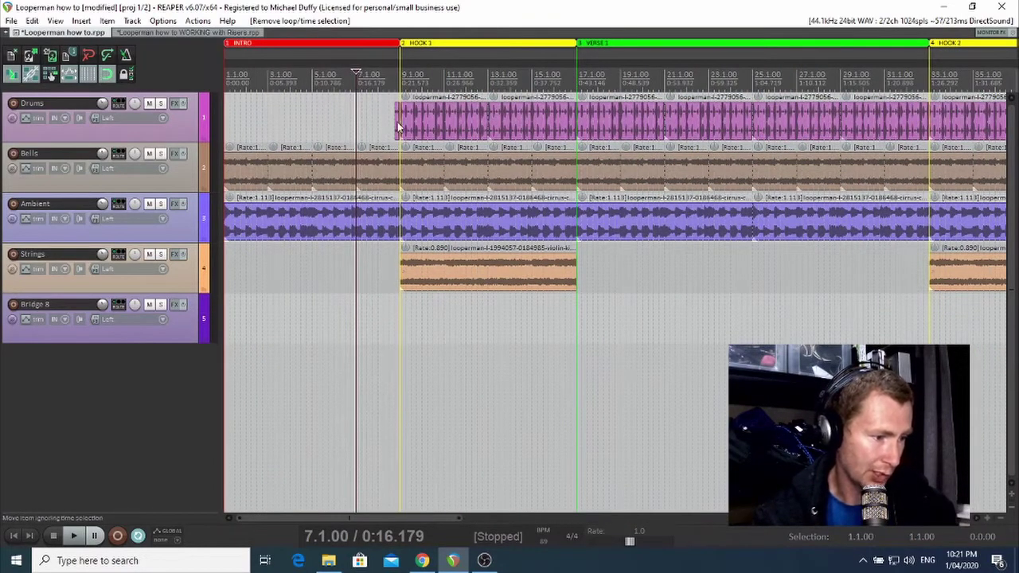
key("space")
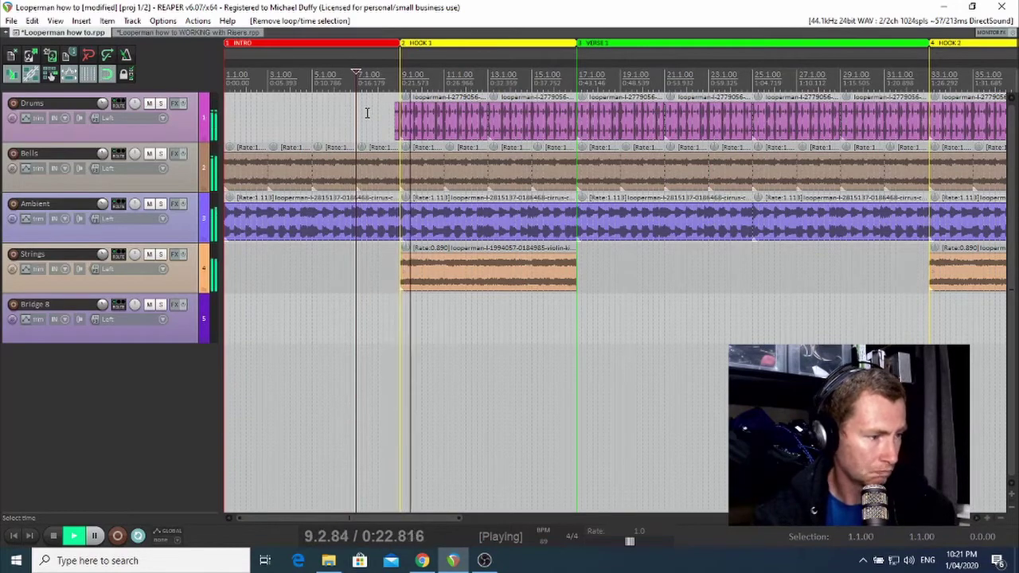
key("space")
left_click(218, 33)
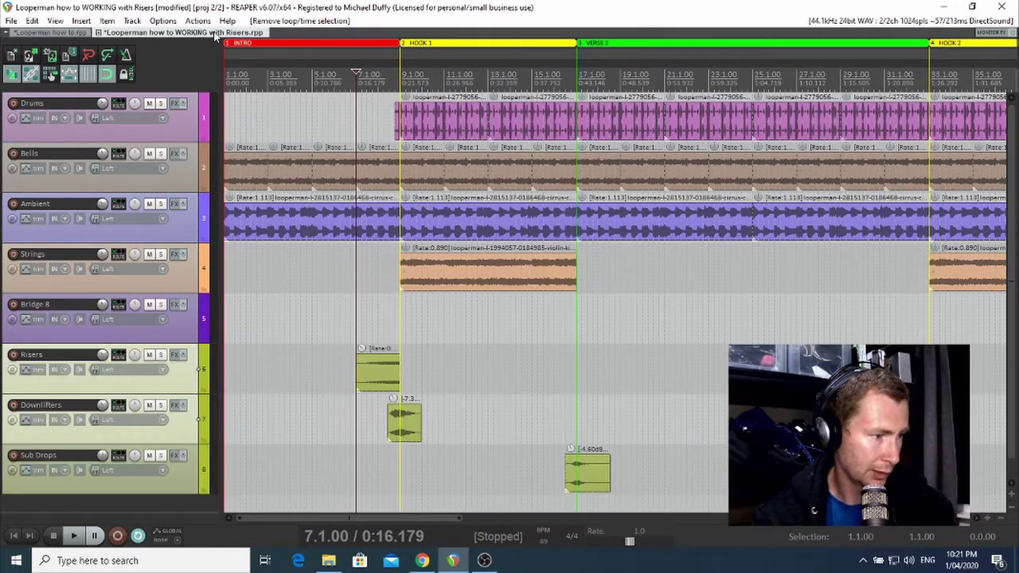
key("space")
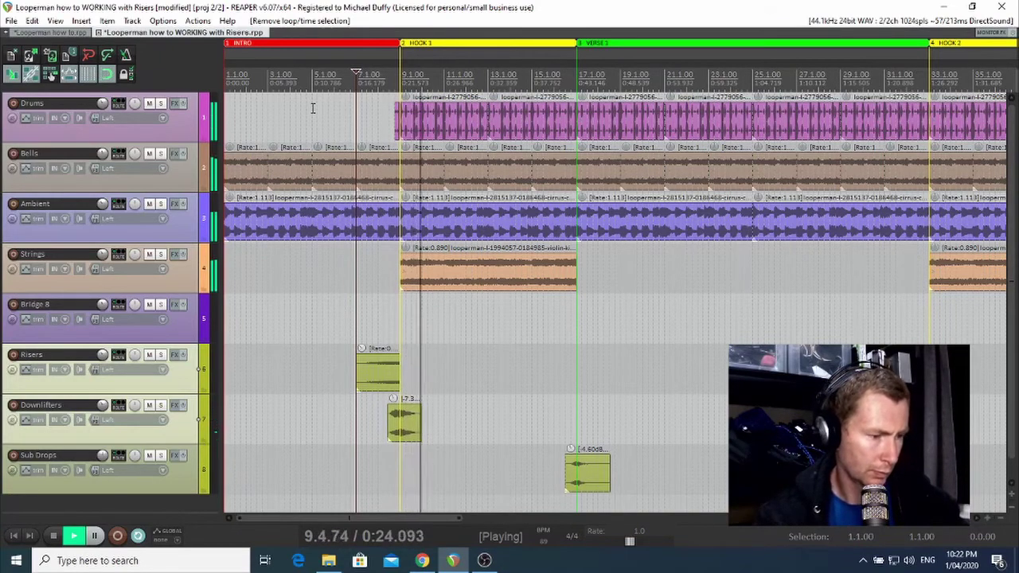
key("space")
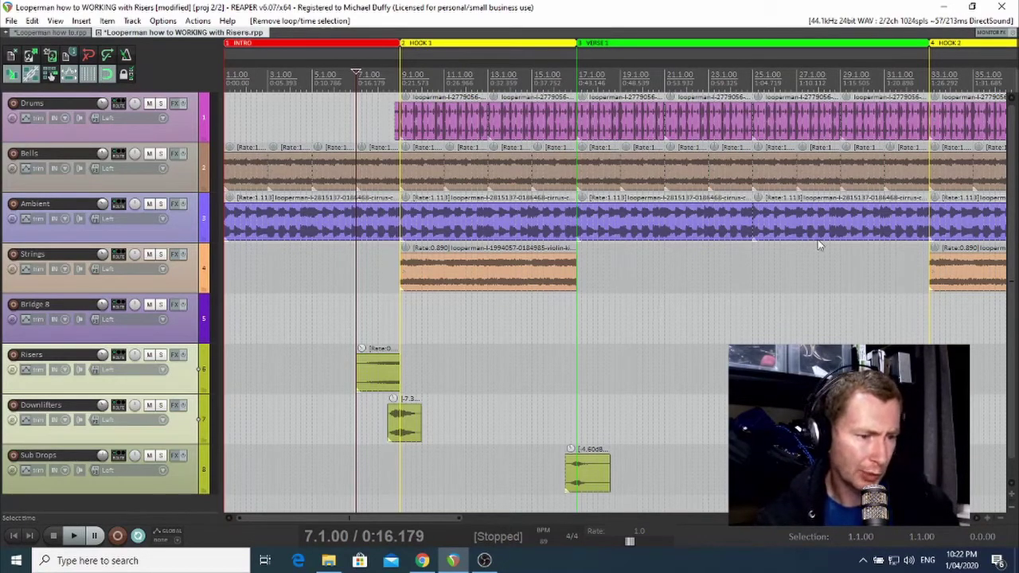
Step: Play from bar 39 through the riser, downlifter and sub drop into the Bridge, then stop
scroll(356, 76, "down", 2)
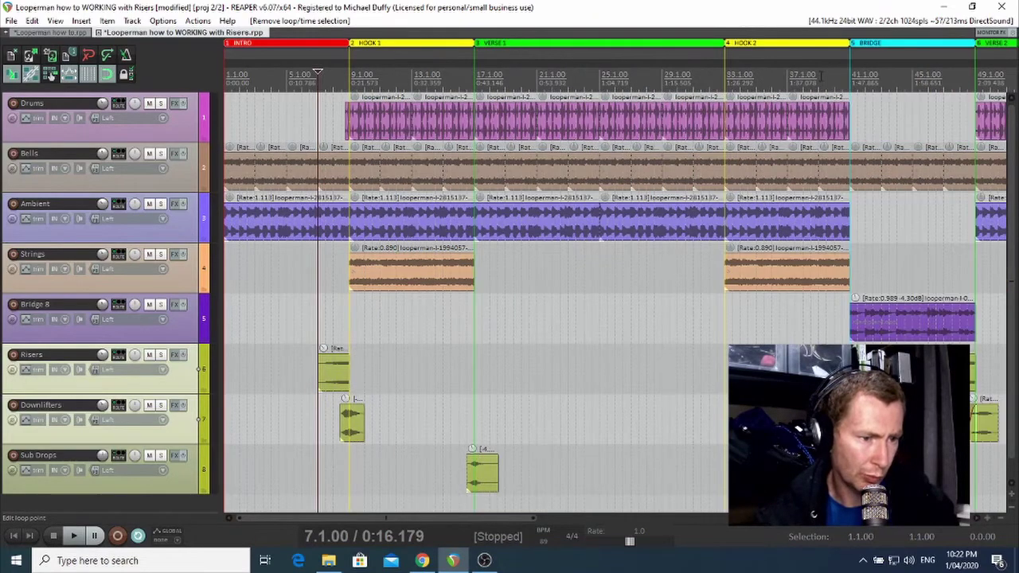
left_click(819, 77)
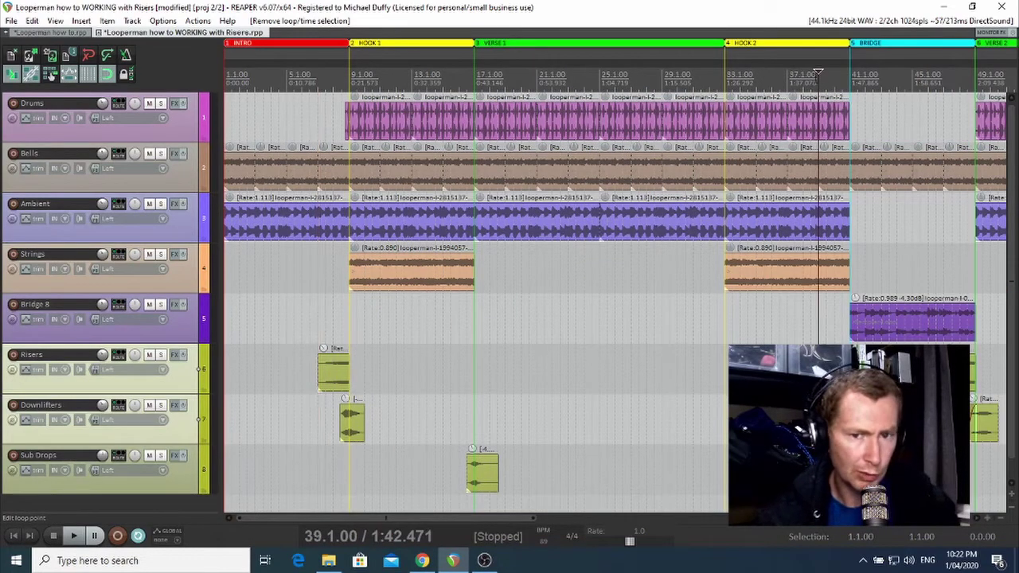
scroll(819, 77, "up", 5)
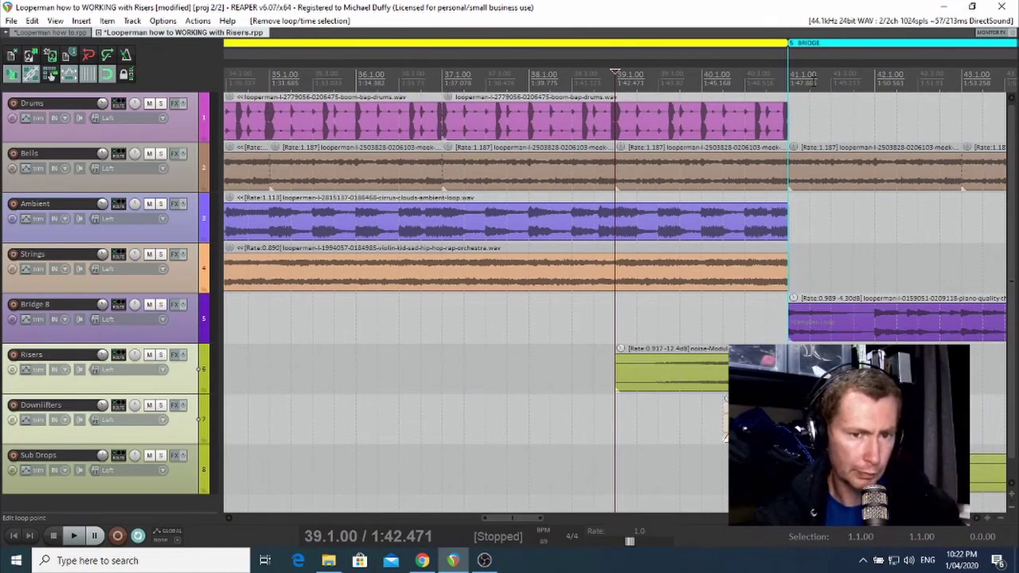
key("space")
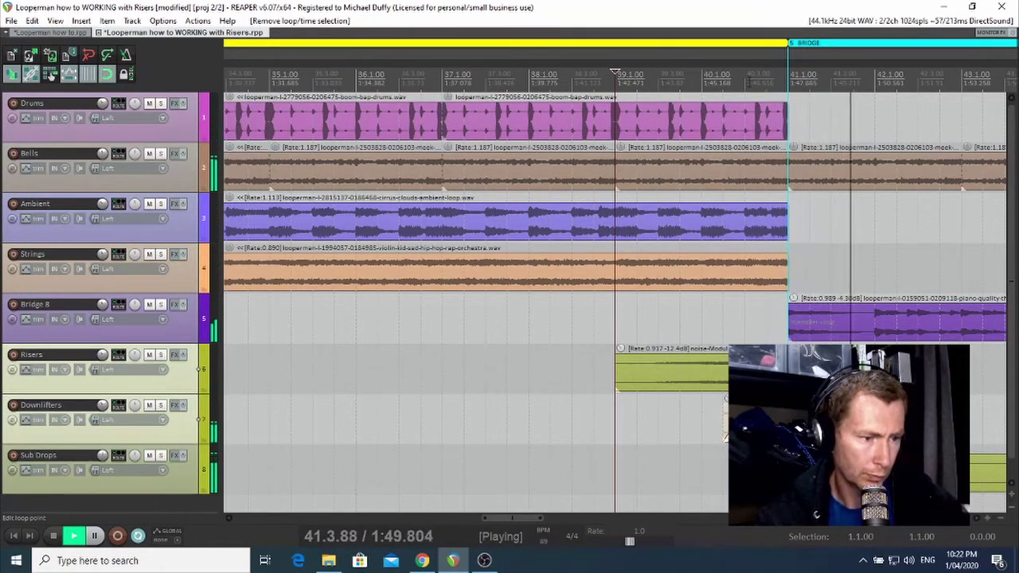
scroll(492, 72, "down", 5)
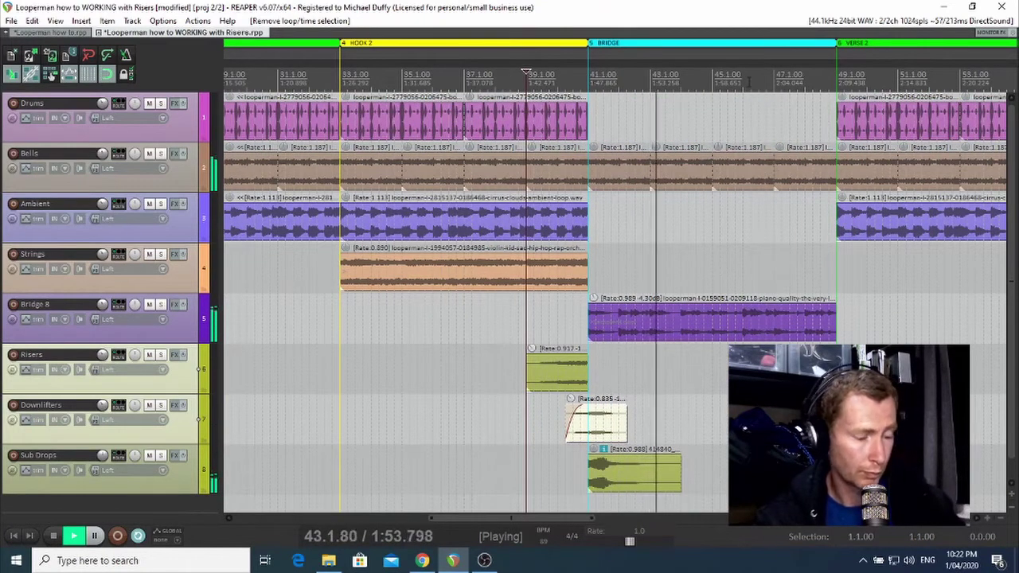
key("space")
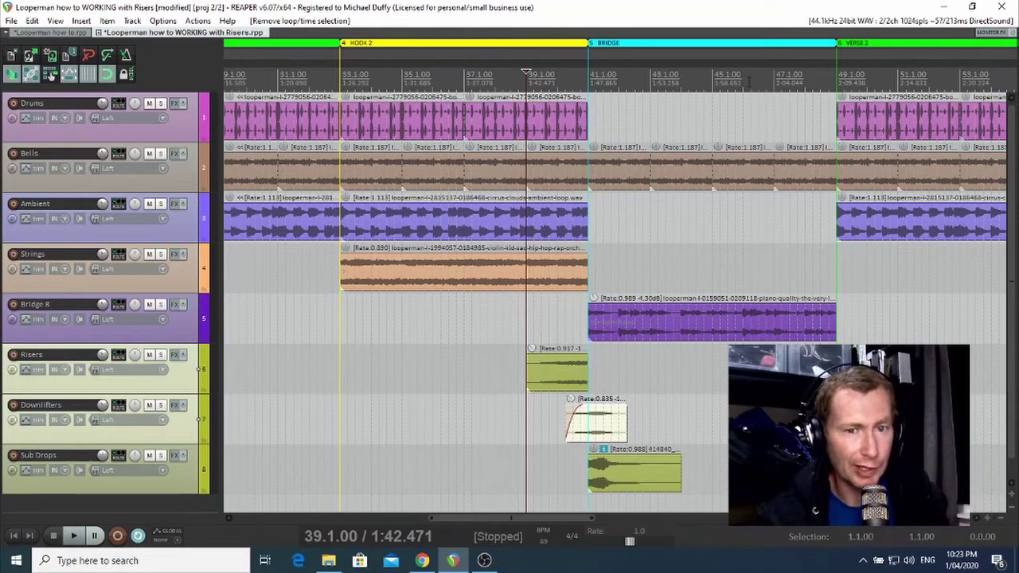
Step: In the original 'Looperman how to' project, play the Hook 2 to Bridge transition from bar 39
left_click(45, 31)
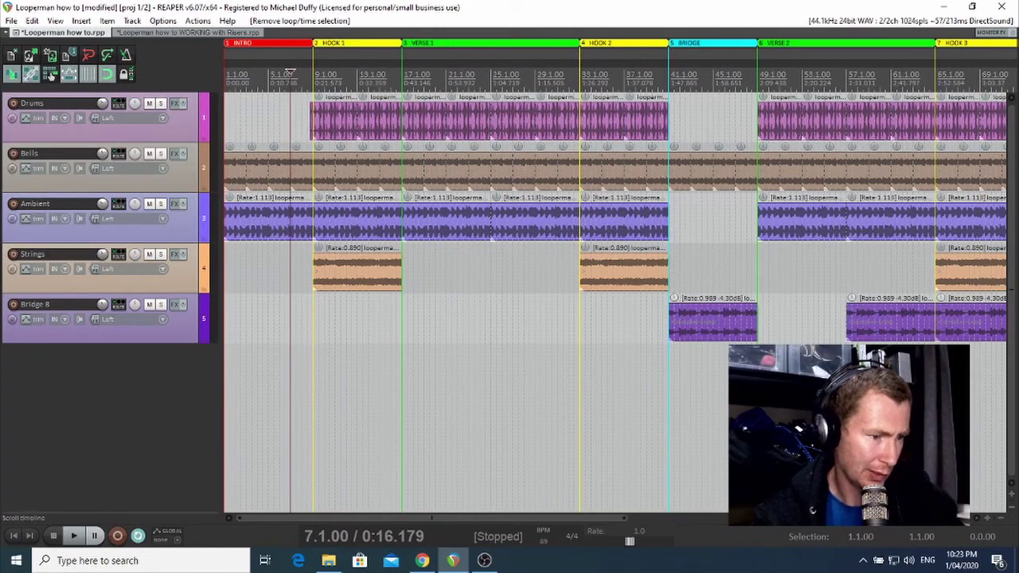
left_click(647, 76)
scroll(617, 76, "up", 5)
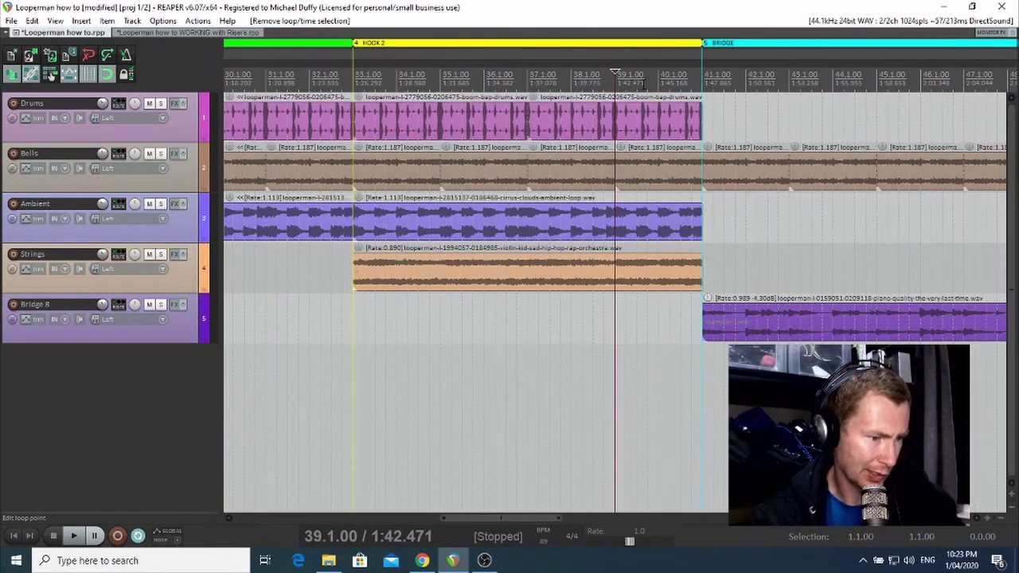
key("space")
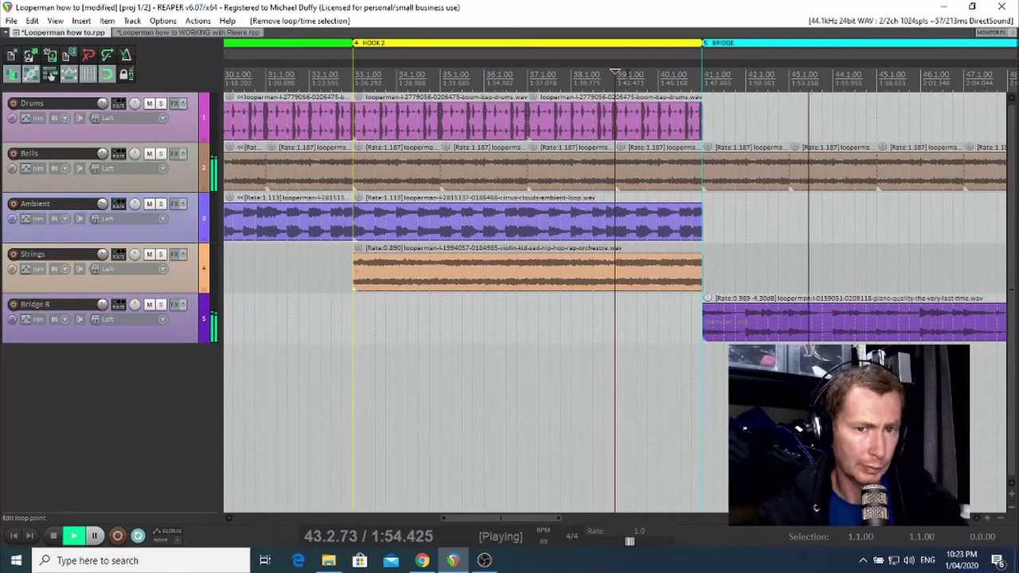
key("space")
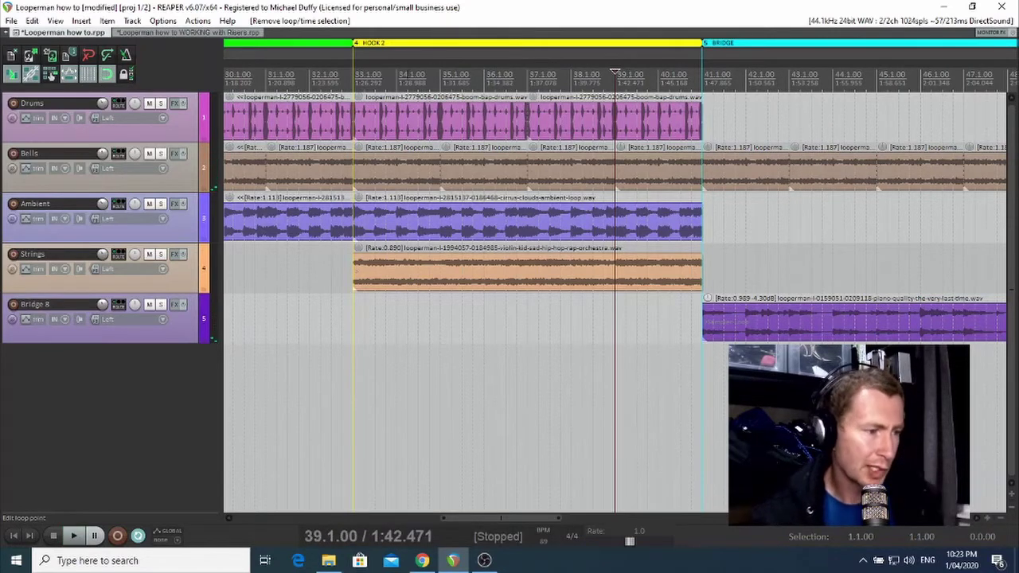
Step: In the WORKING with Risers project, play the Verse 3 to Outro transition from bar 85
left_click(227, 33)
scroll(780, 70, "down", 3)
left_click_drag(920, 70, 470, 61)
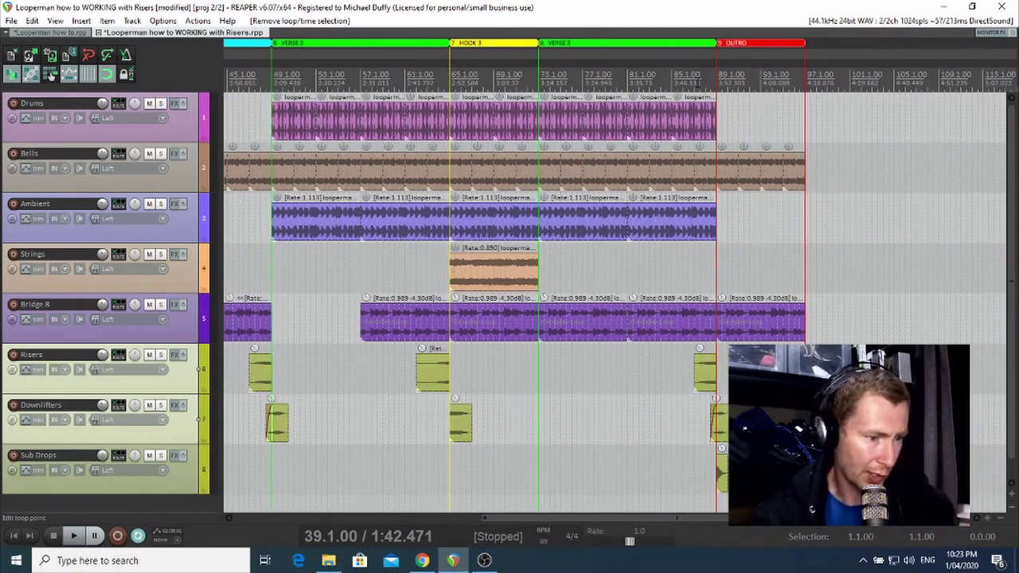
left_click(694, 73)
scroll(694, 73, "up", 4)
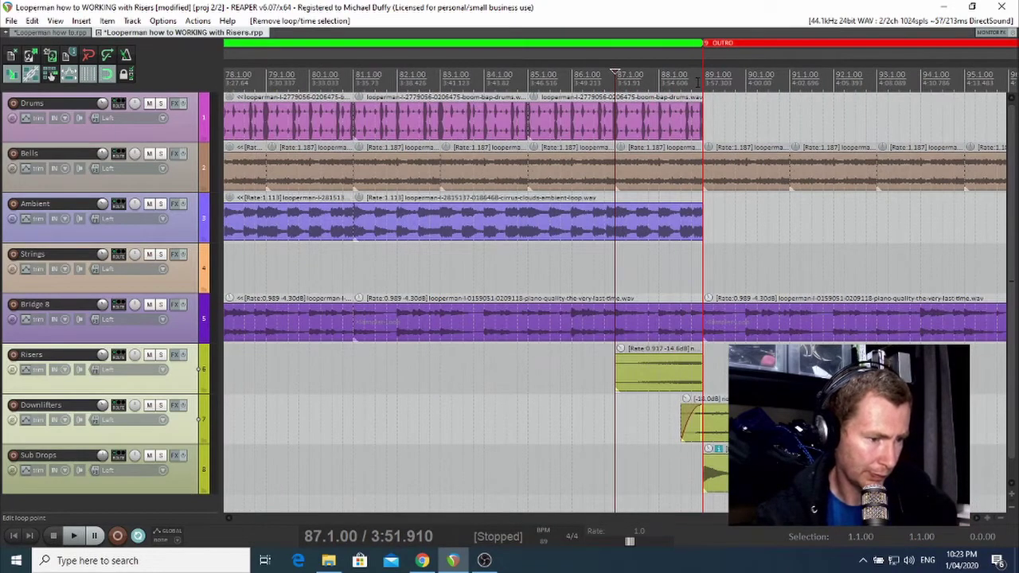
left_click(528, 73)
key("space")
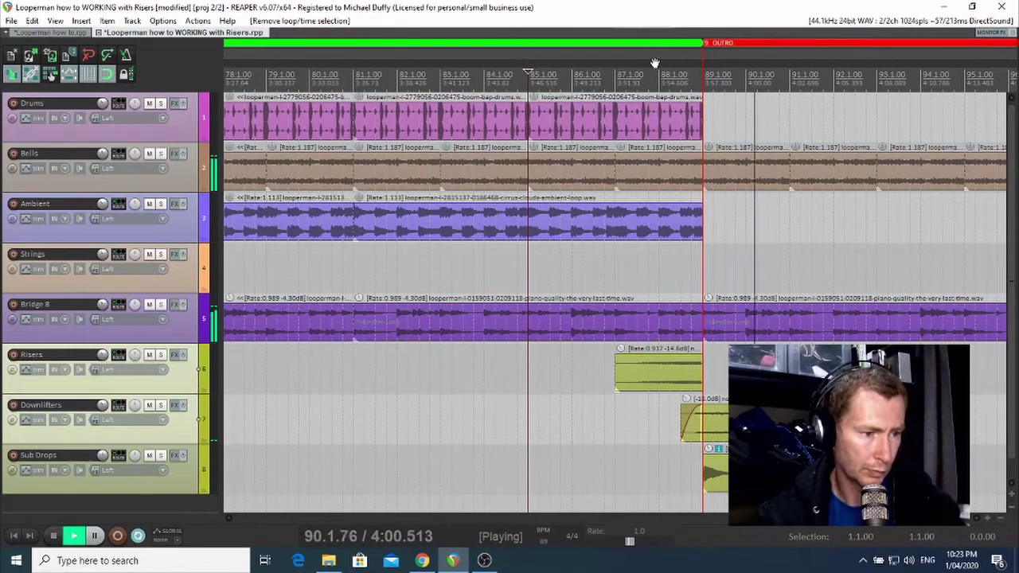
key("space")
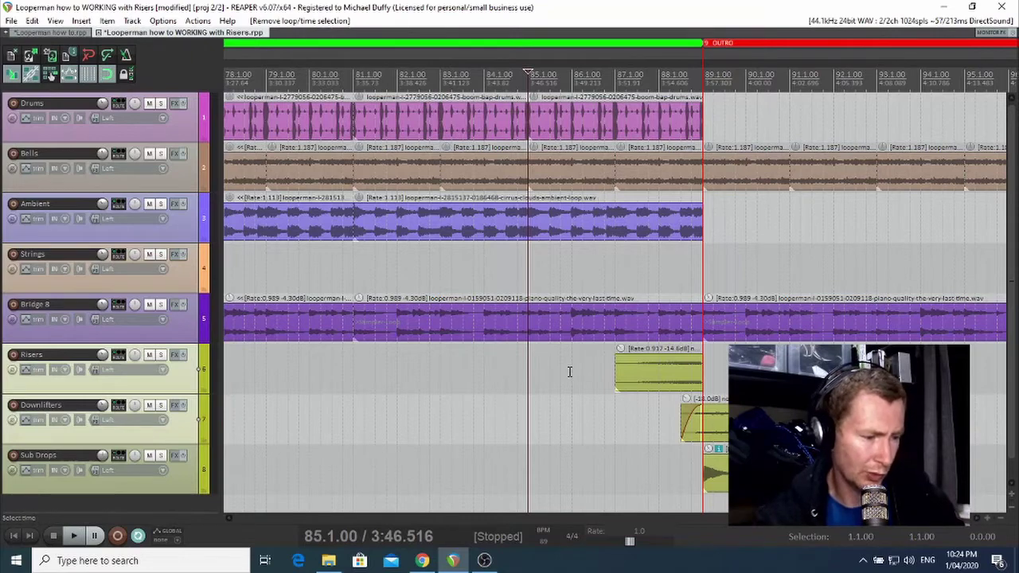
Step: Search Google for 'freesound' in a new Chrome tab
left_click(424, 564)
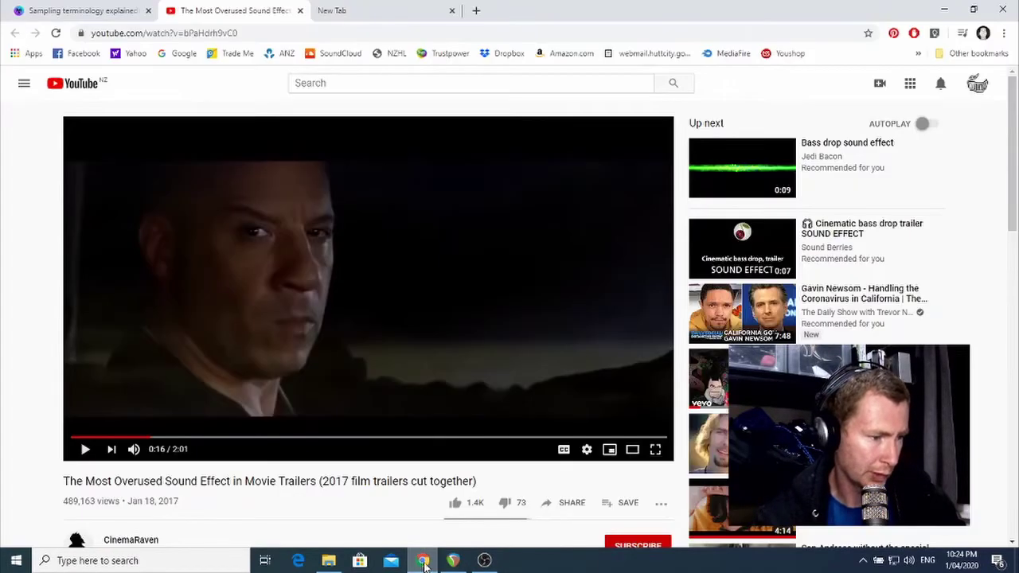
left_click(401, 18)
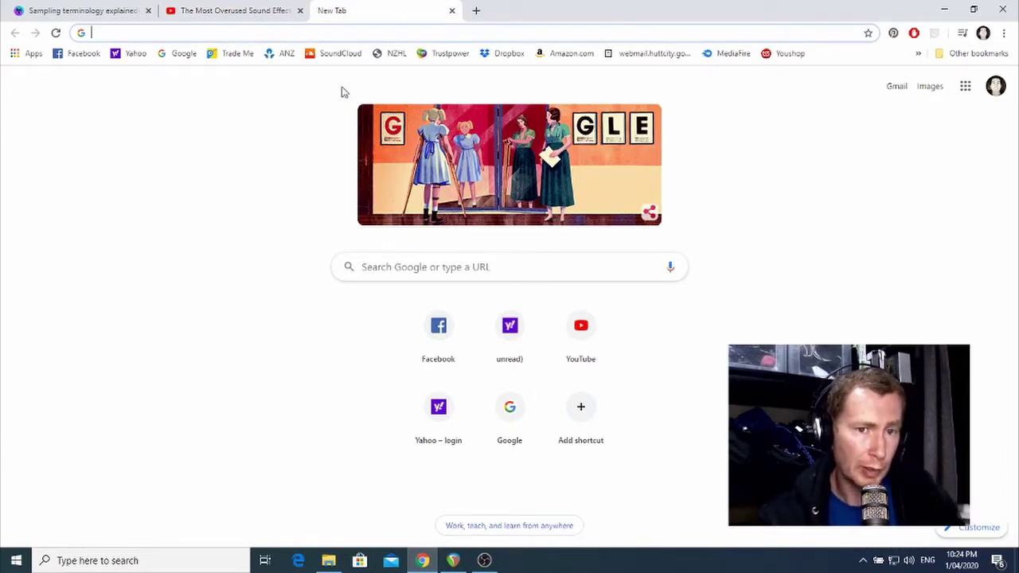
left_click(430, 272)
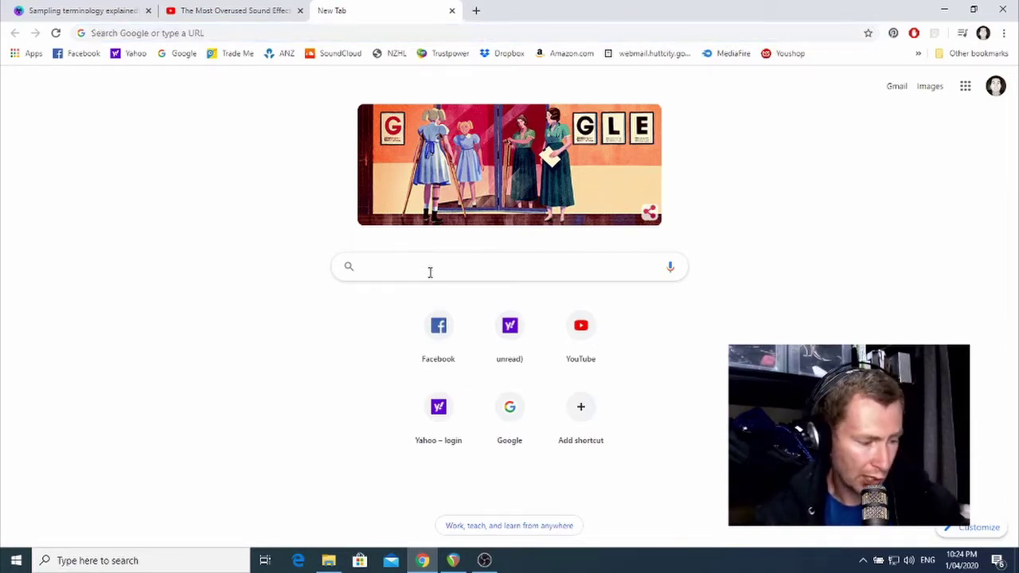
type("fre")
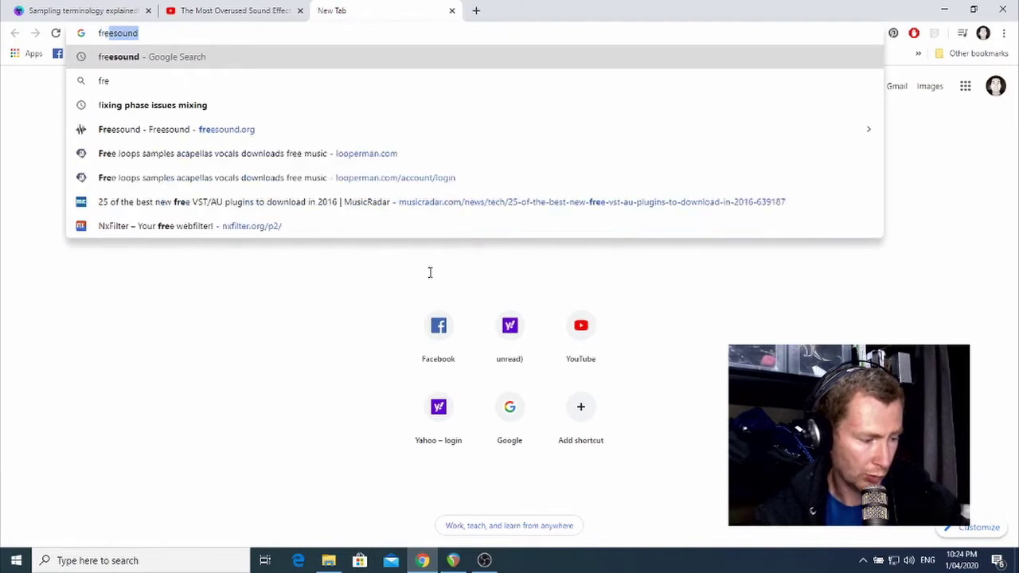
type("esound")
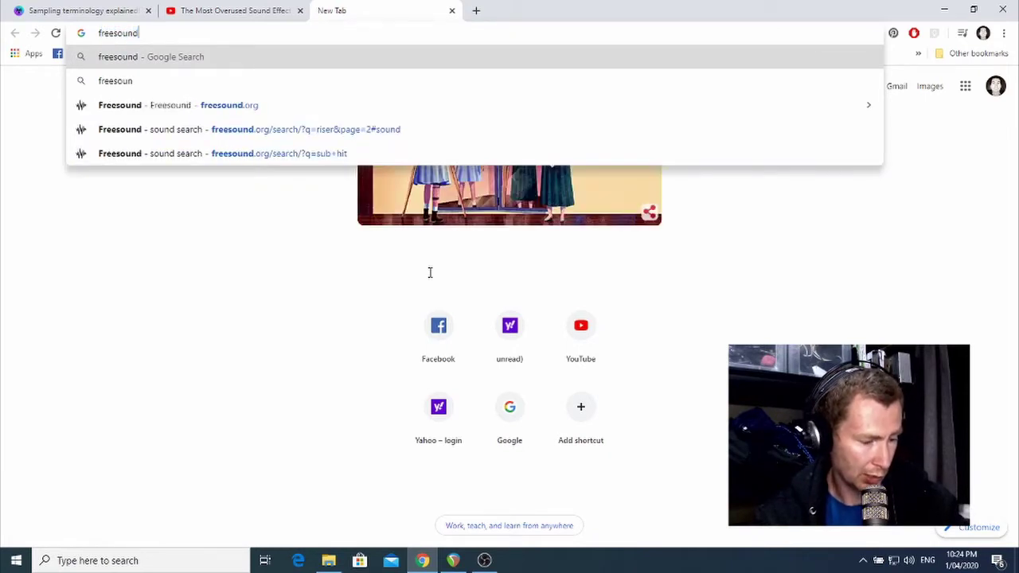
key("Return")
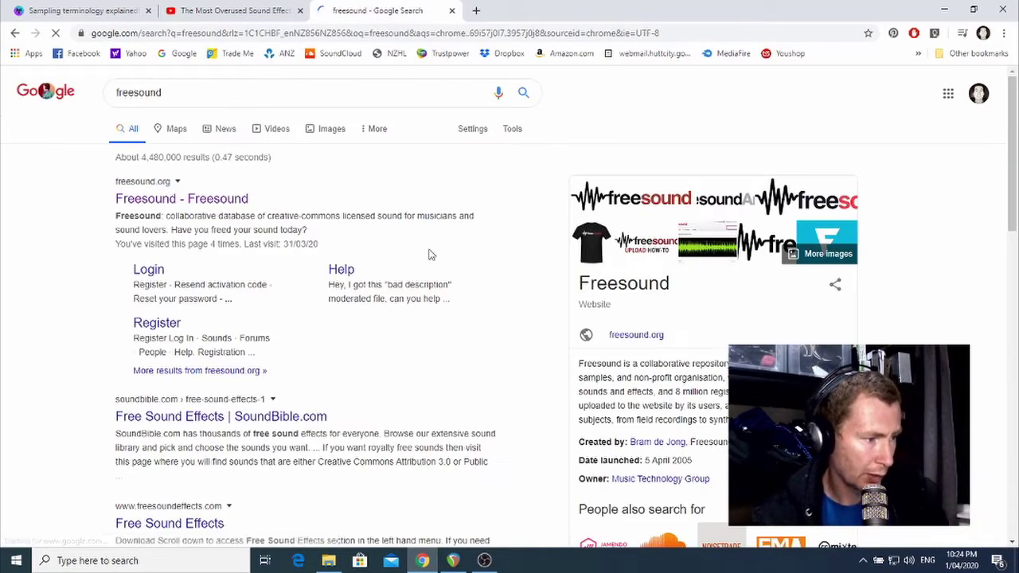
Step: Open Freesound.org from the results and log in with the saved account credentials
left_click(237, 200)
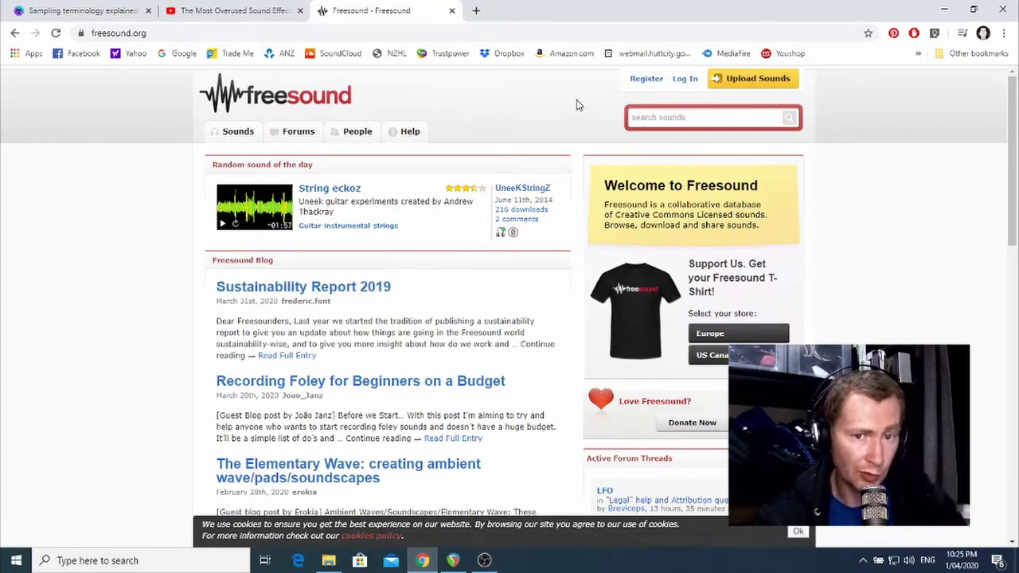
left_click(684, 81)
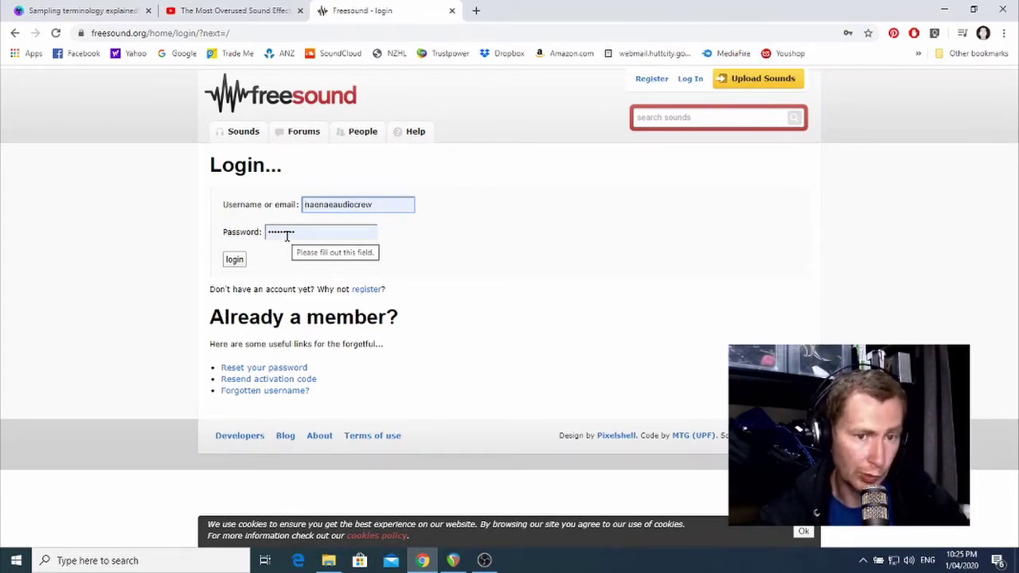
left_click(236, 260)
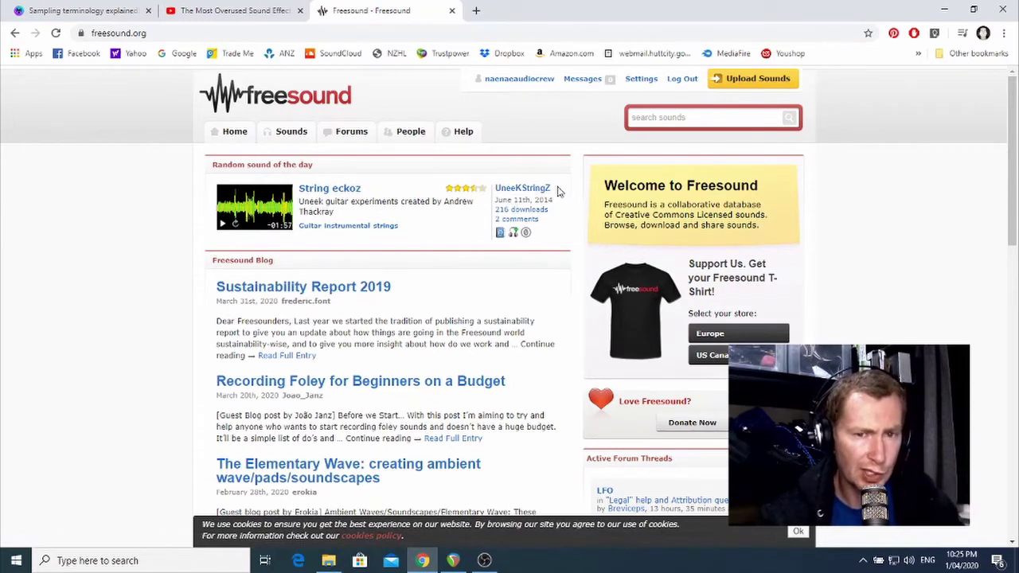
Step: Search Freesound for 'sub hit' and check the 190 results
left_click(655, 117)
type("sub hit")
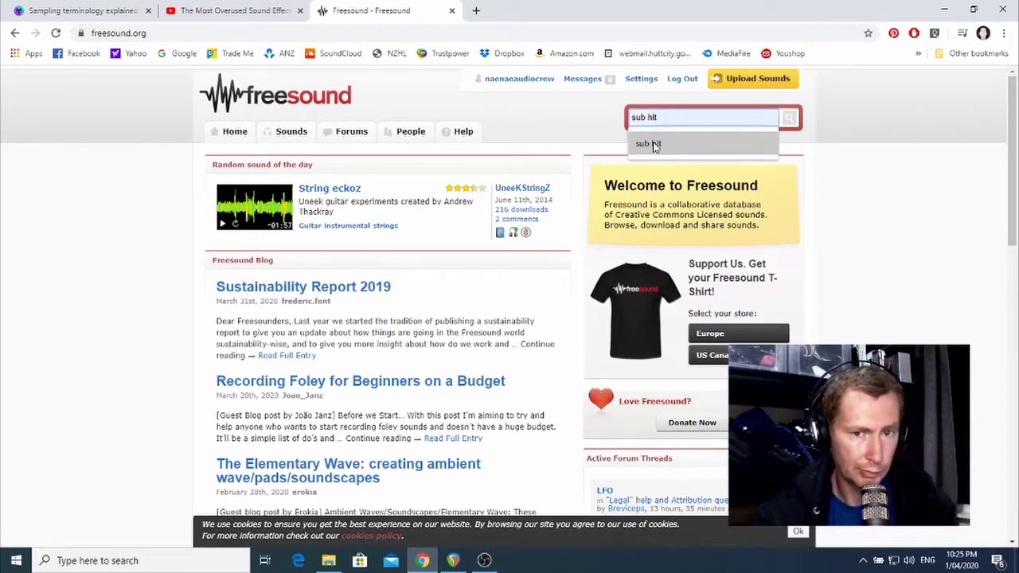
left_click(654, 145)
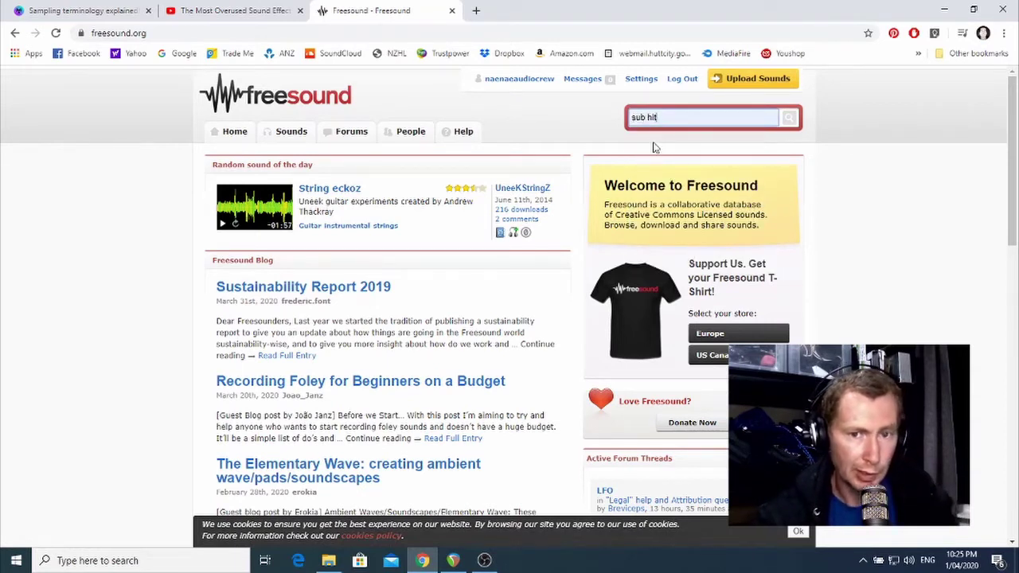
left_click(793, 118)
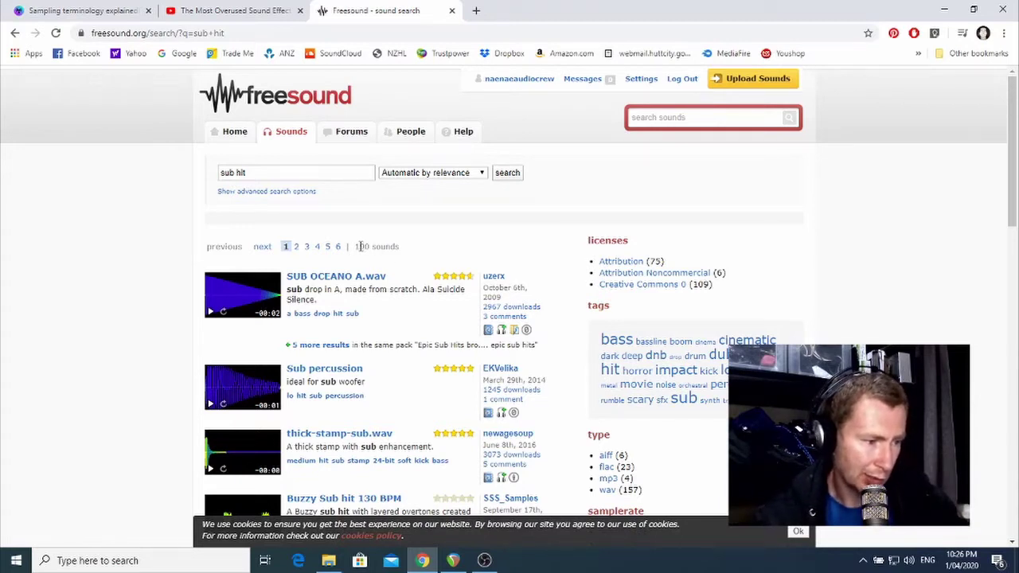
left_click_drag(358, 247, 369, 250)
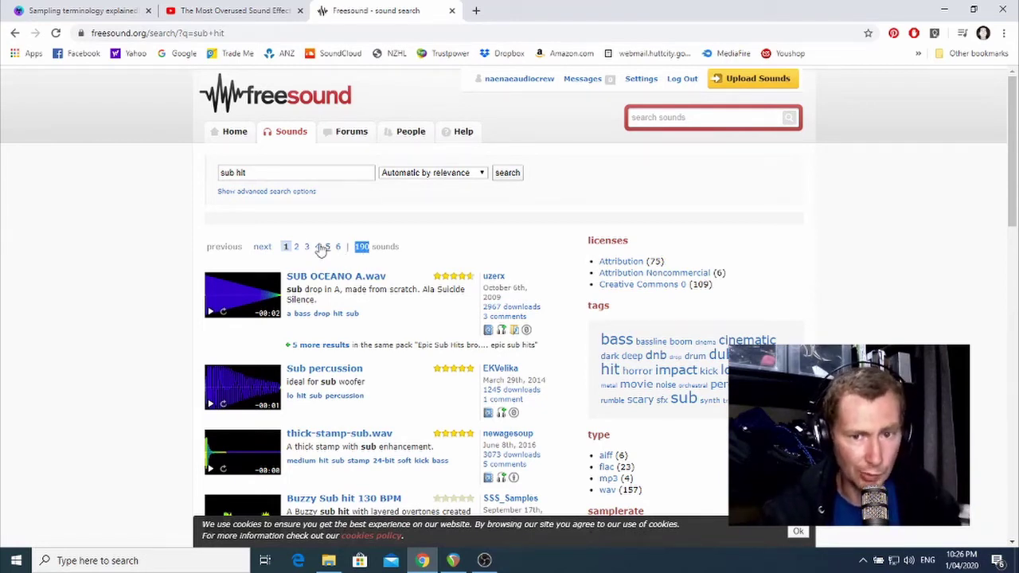
left_click(167, 239)
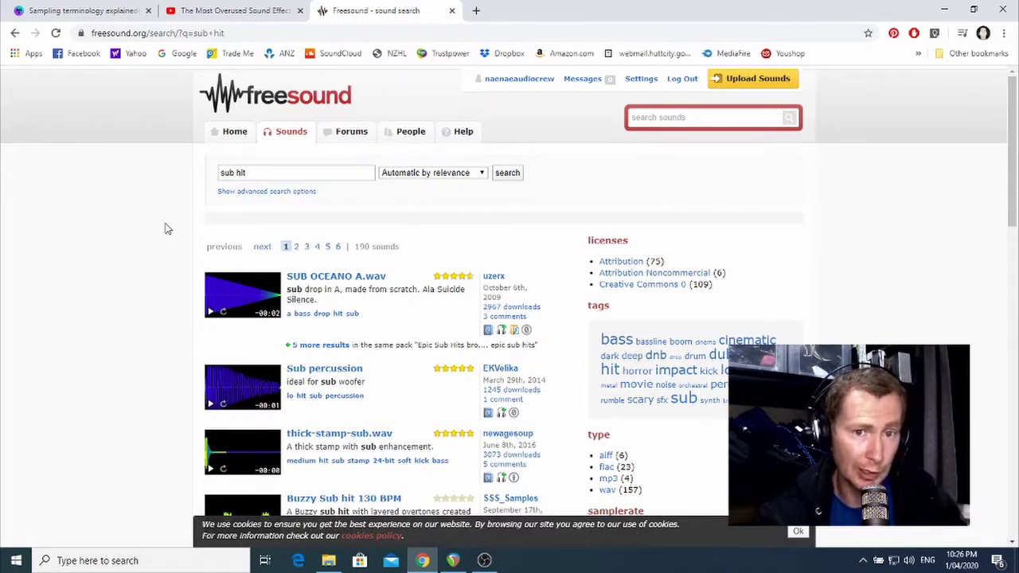
Step: Preview Trailer Sub.wav, Sub Down.mp3, subbass_hit_001 and sub bass 4 seconds, then open Sub Down.mp3
scroll(165, 231, "down", 3)
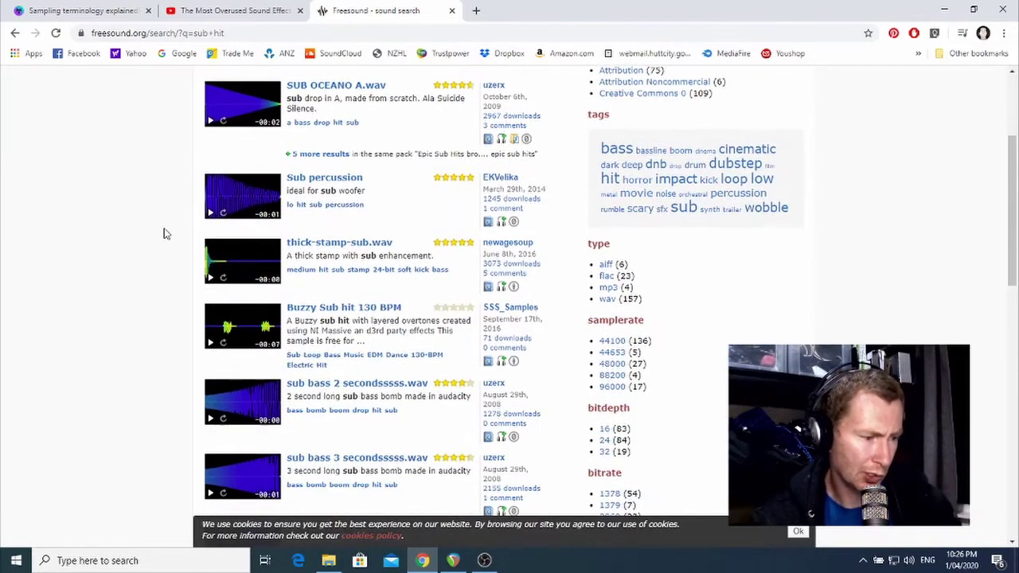
scroll(166, 233, "down", 8)
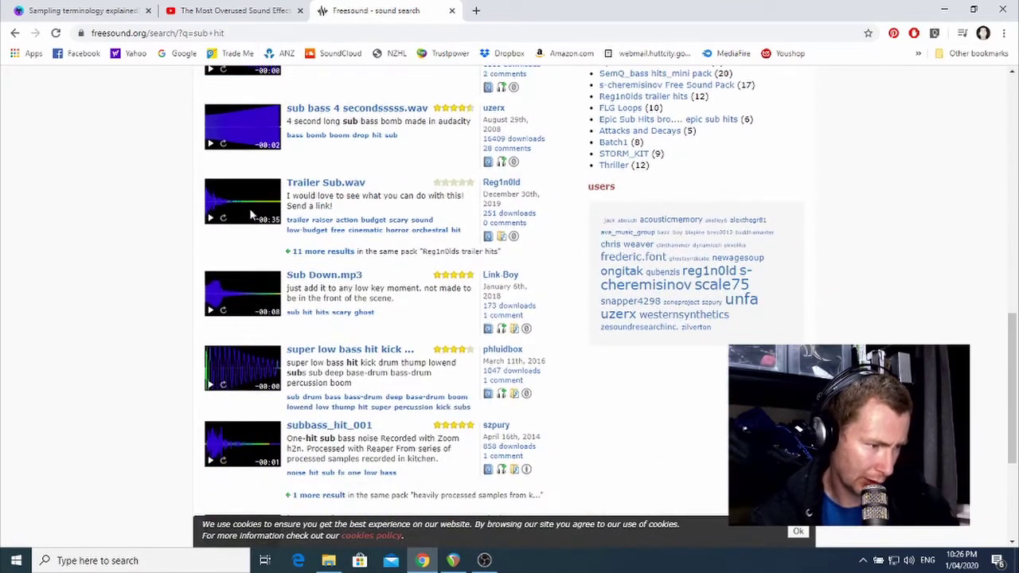
left_click(211, 219)
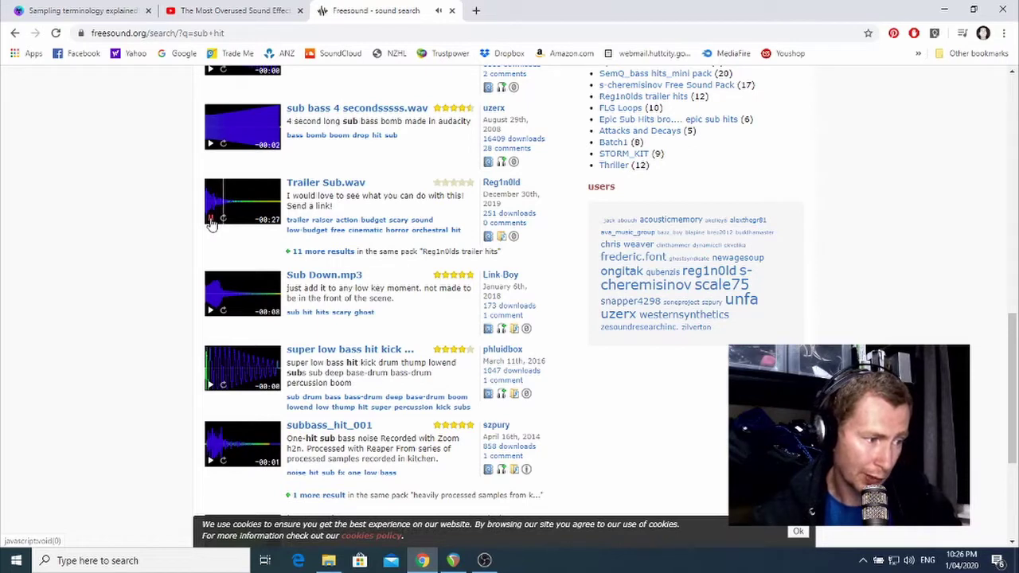
left_click(211, 222)
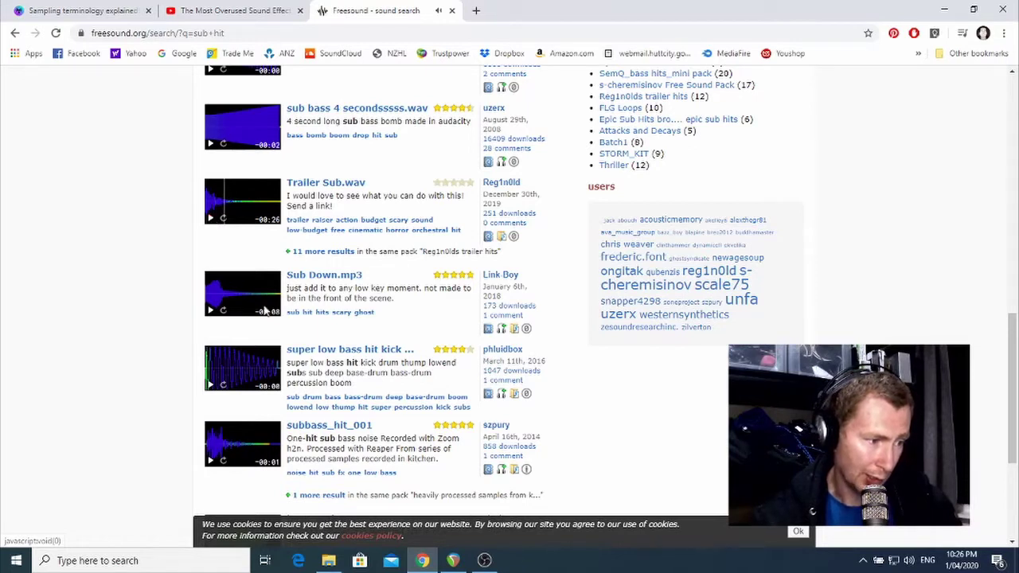
left_click(211, 311)
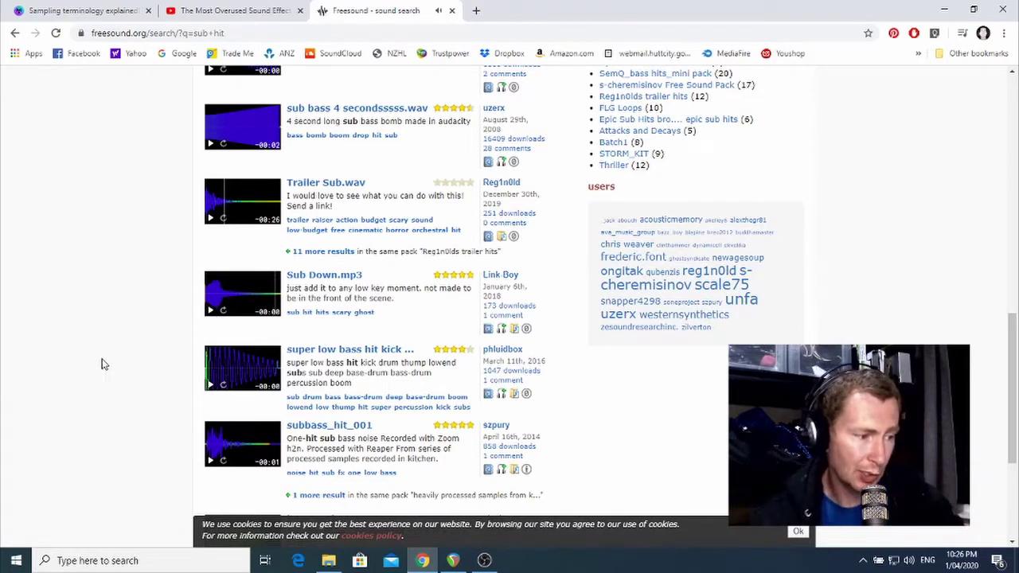
left_click(210, 463)
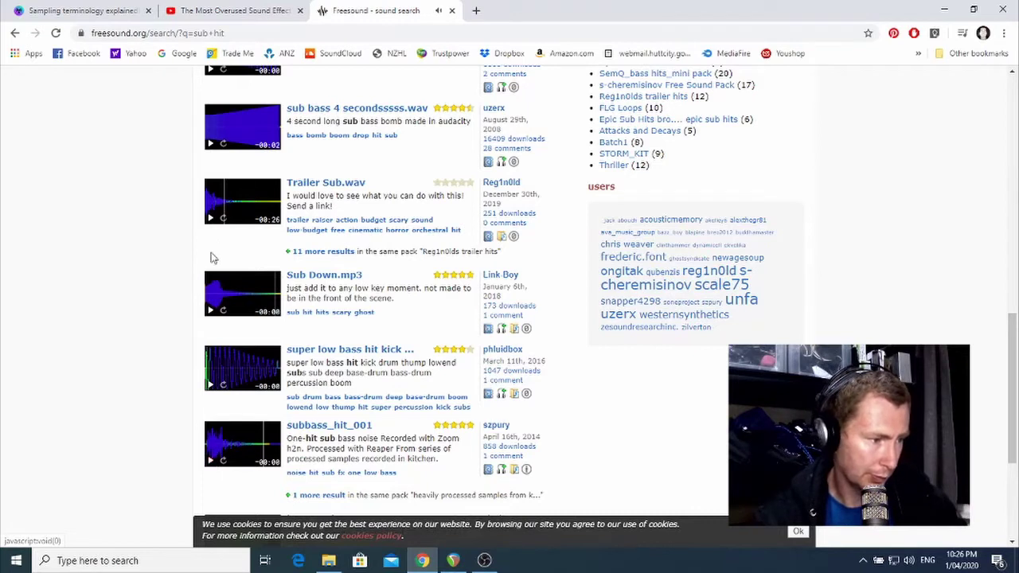
left_click(211, 146)
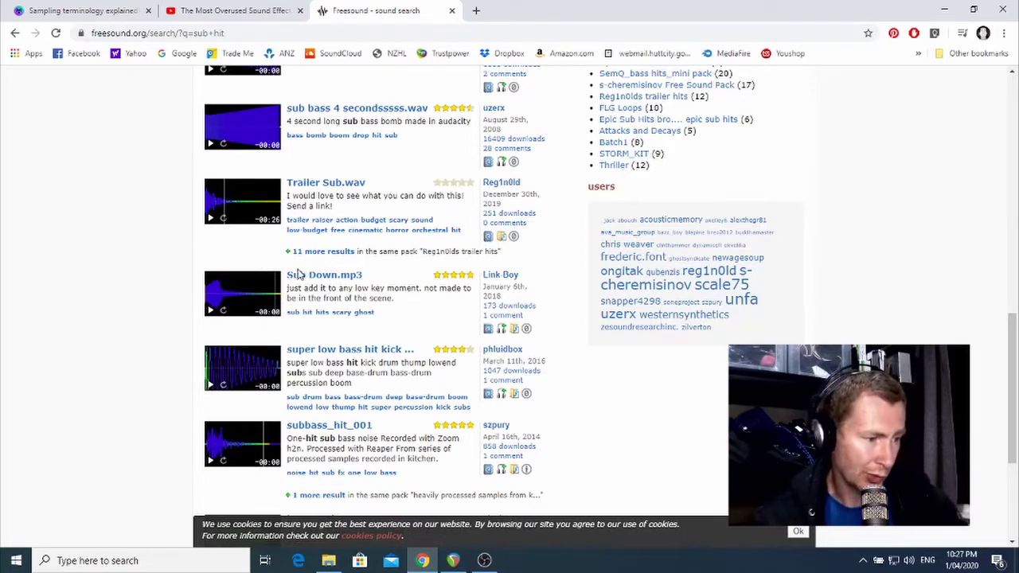
left_click(318, 277)
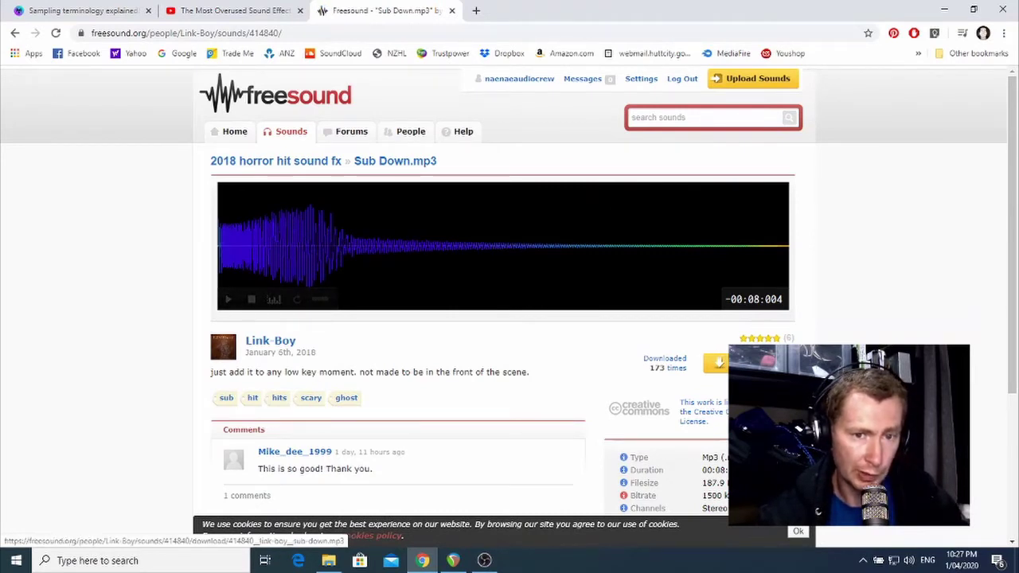
Step: Download the Sub Down.mp3 file from its Freesound page
left_click(716, 363)
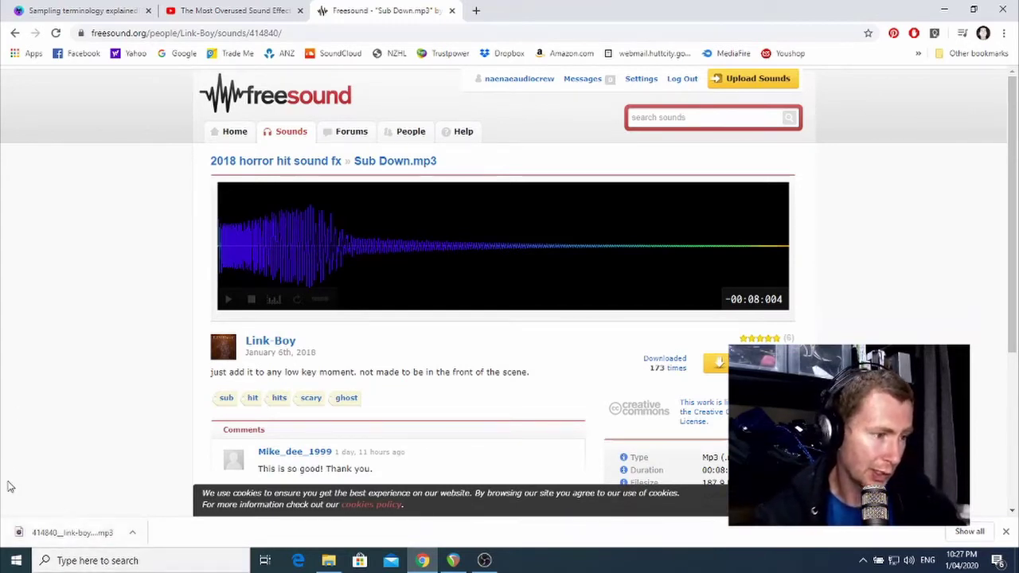
Step: Drag the downloaded Sub Down mp3 onto a new track in 'Looperman how to' at the Bridge start
left_click(453, 560)
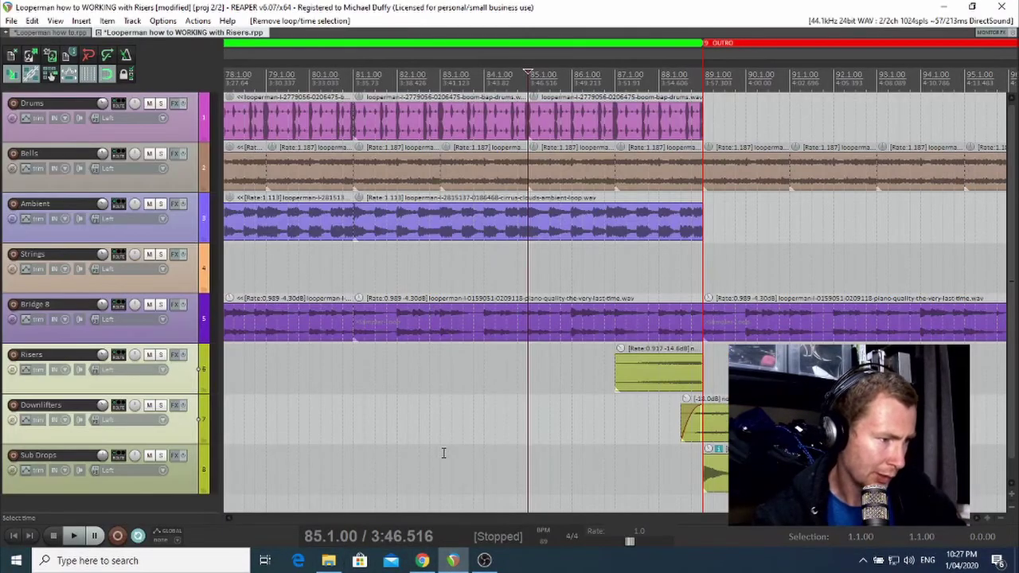
left_click(54, 33)
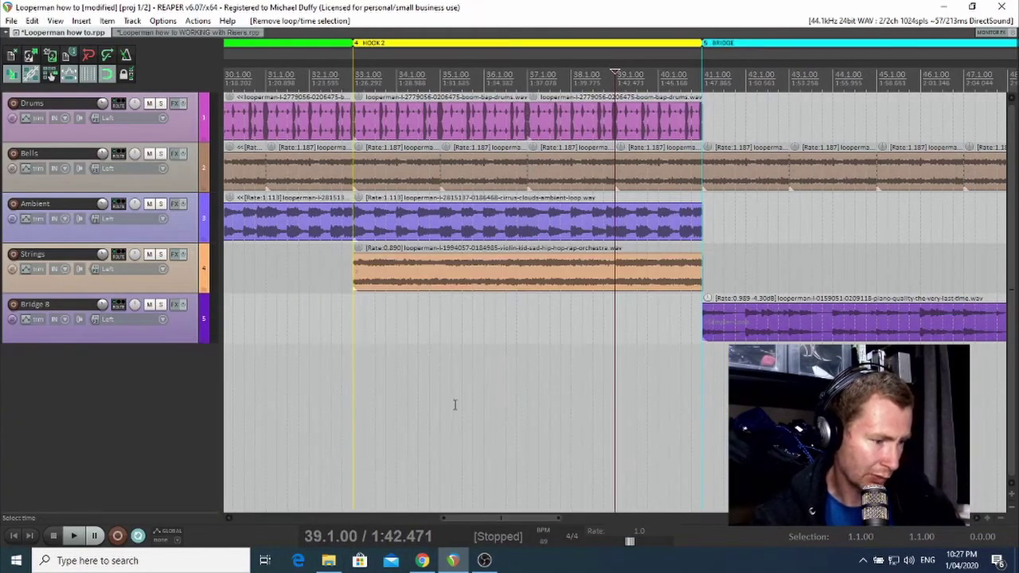
scroll(450, 354, "down", 3)
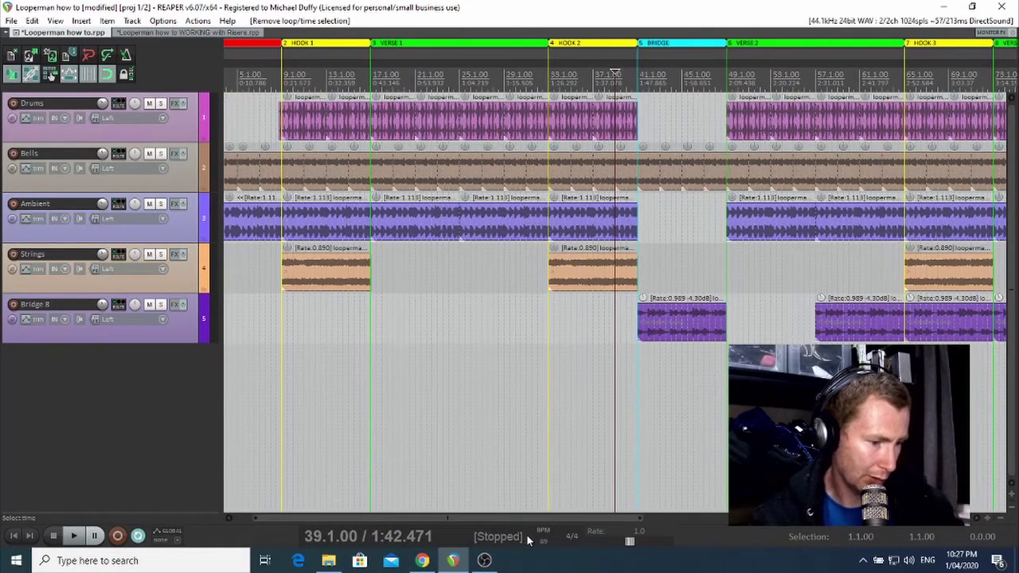
left_click(422, 560)
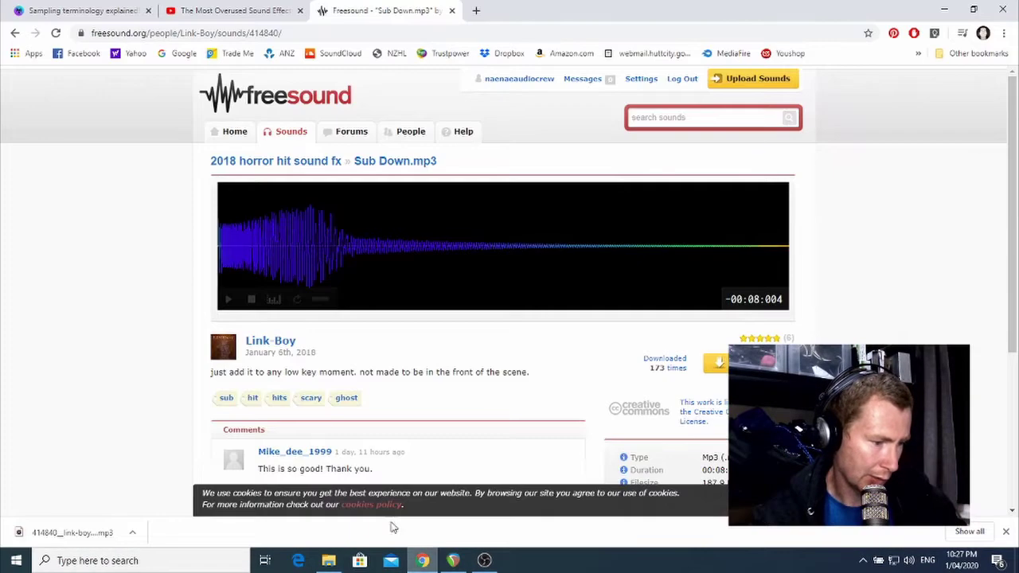
left_click_drag(80, 534, 603, 366)
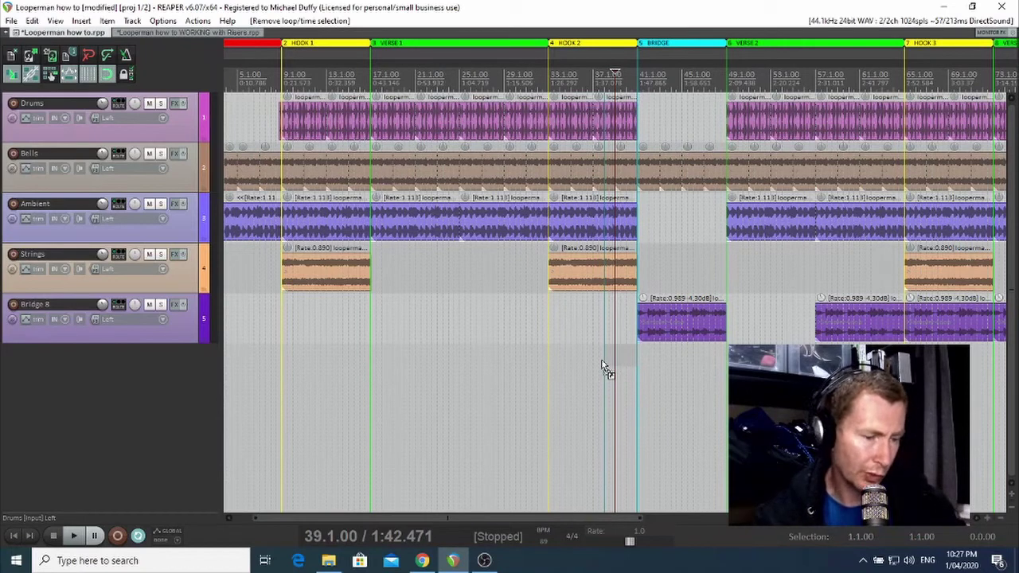
left_click_drag(603, 367, 641, 369)
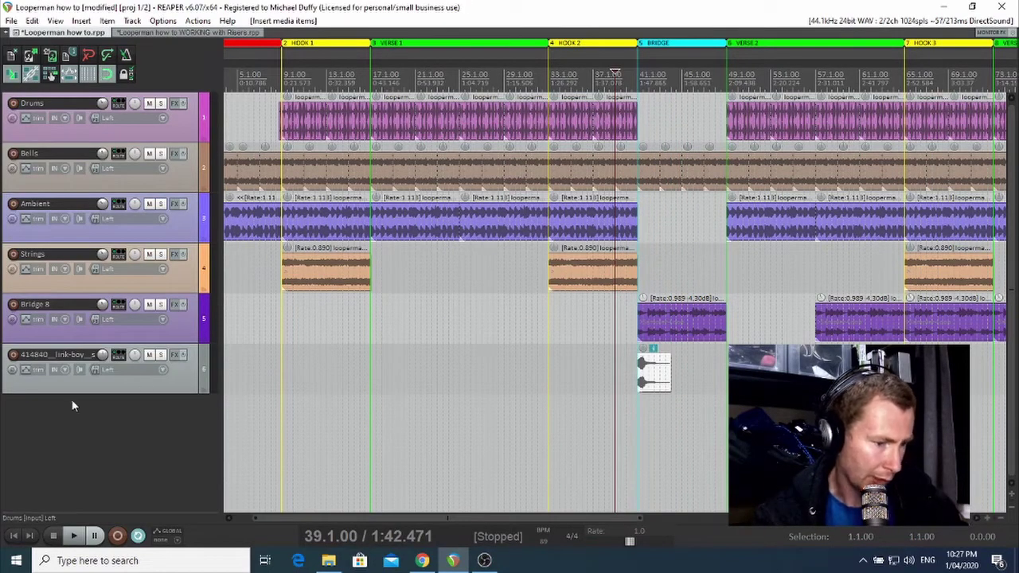
Step: Name track 6 'sub drop' and insert a new empty track below it
double_click(69, 355)
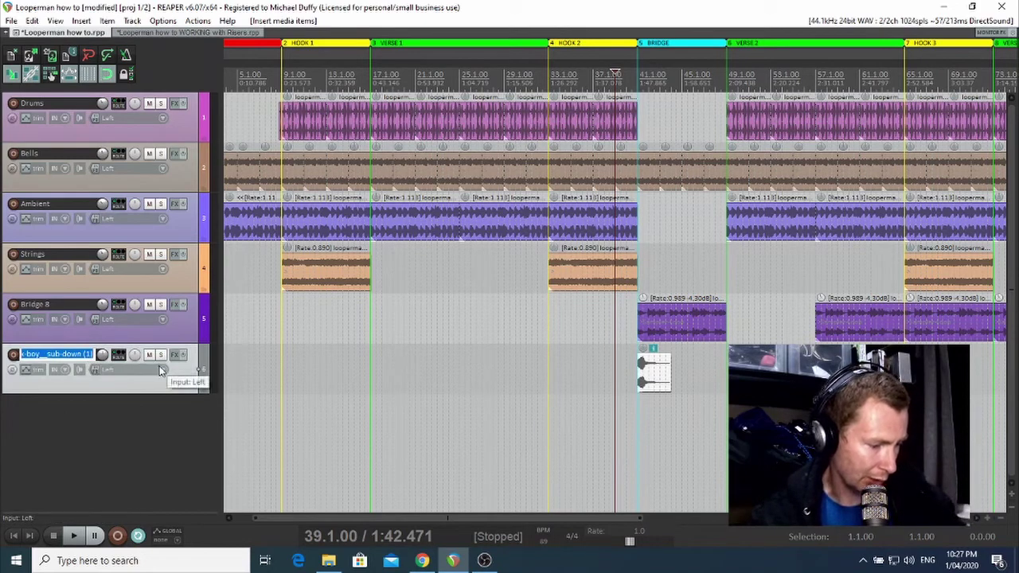
type("b")
key("BackSpace")
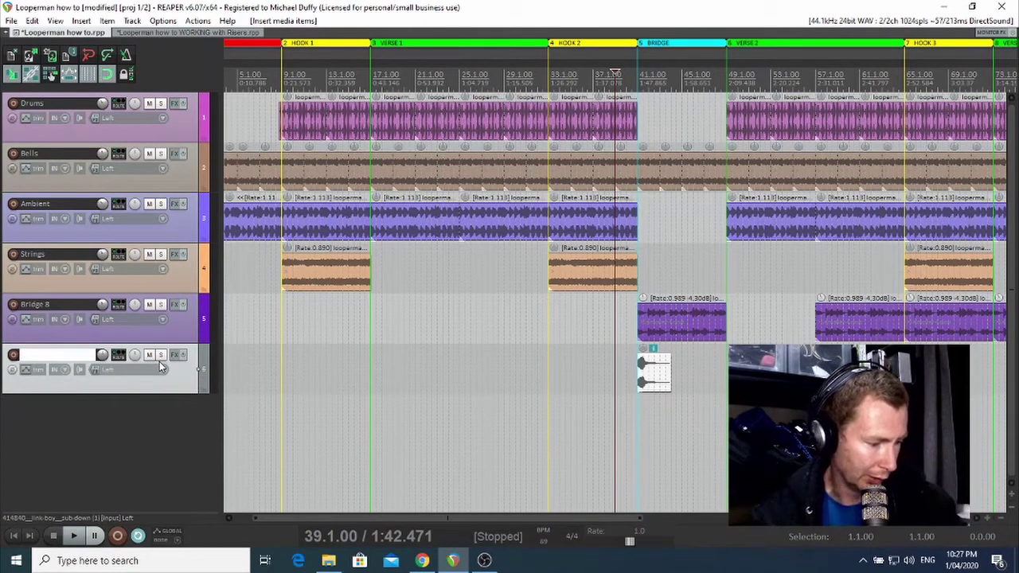
type("sub drop")
key("Return")
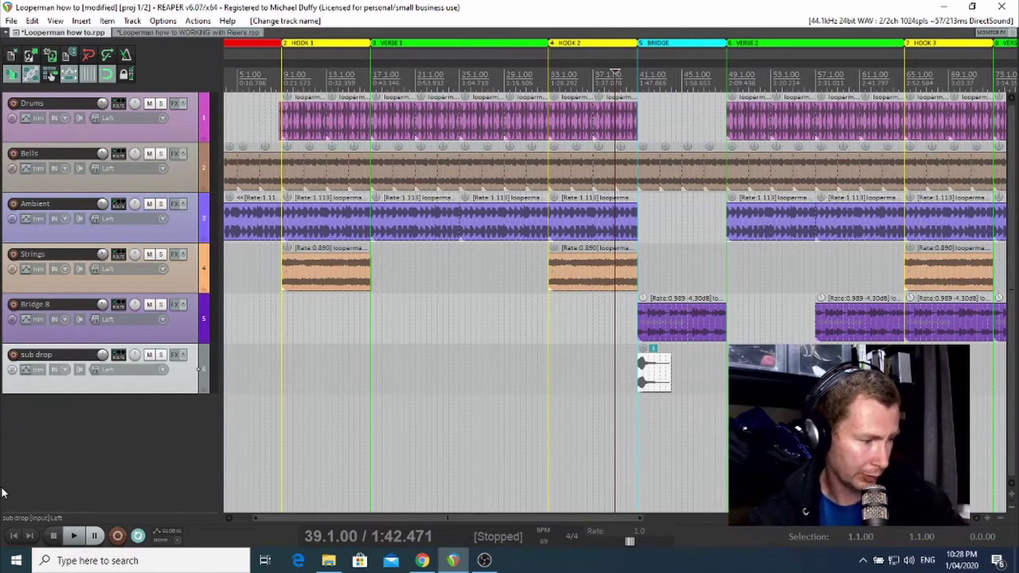
key("ctrl+t")
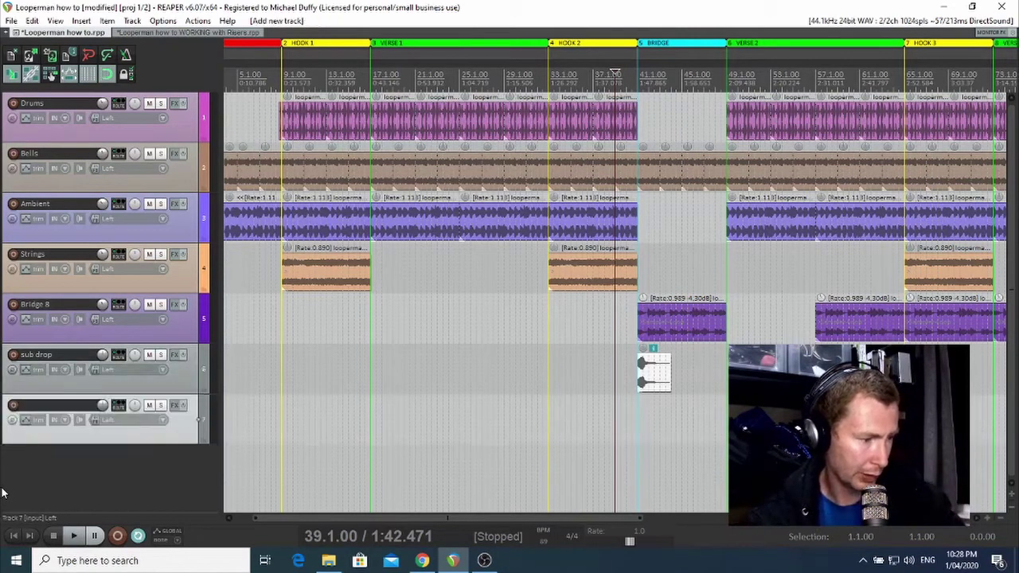
Step: Rename the empty track 7 below 'sub drop' to 'riser'
left_click(80, 22)
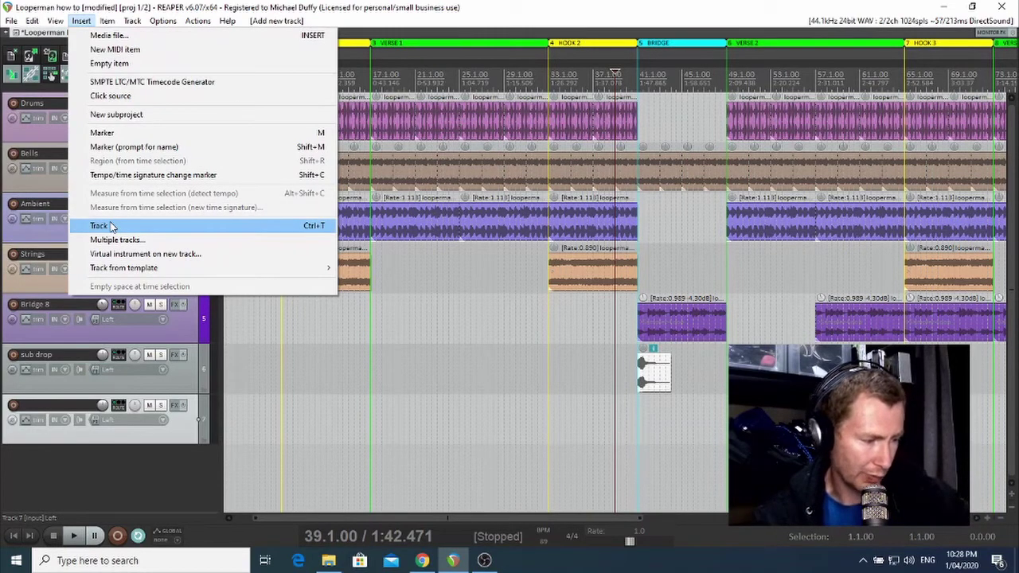
key("Escape")
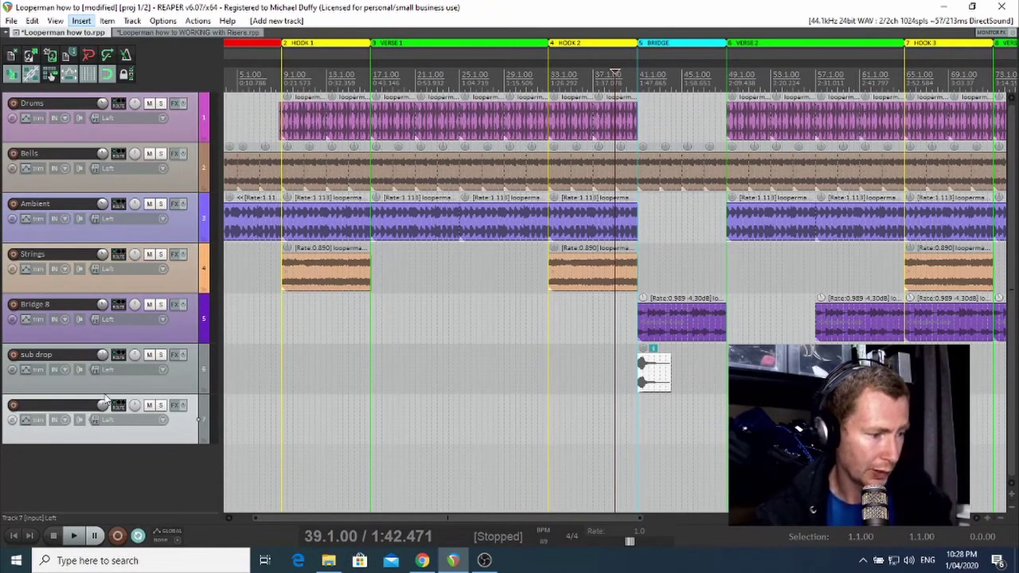
double_click(42, 405)
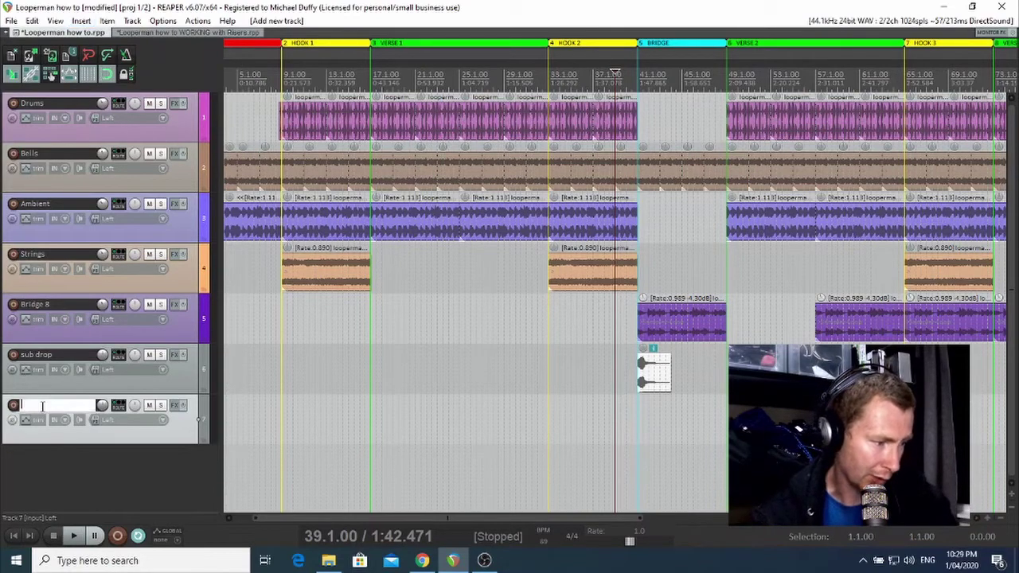
type("r")
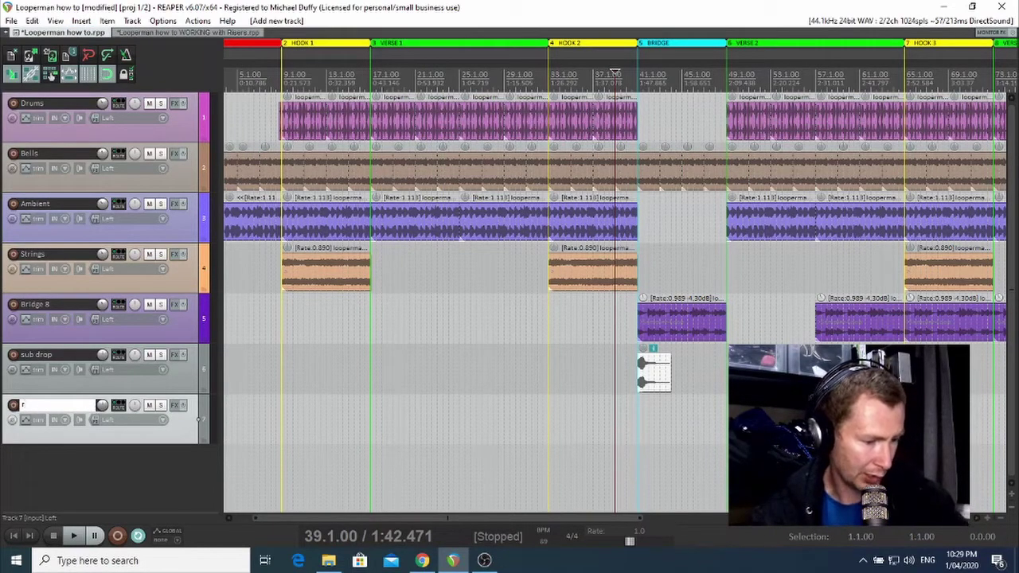
type("i")
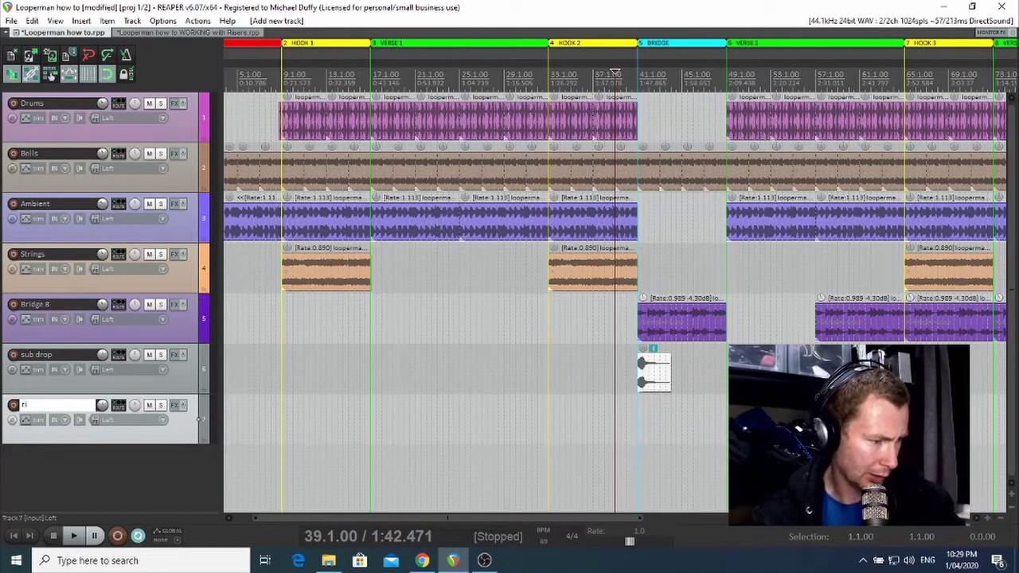
type("se")
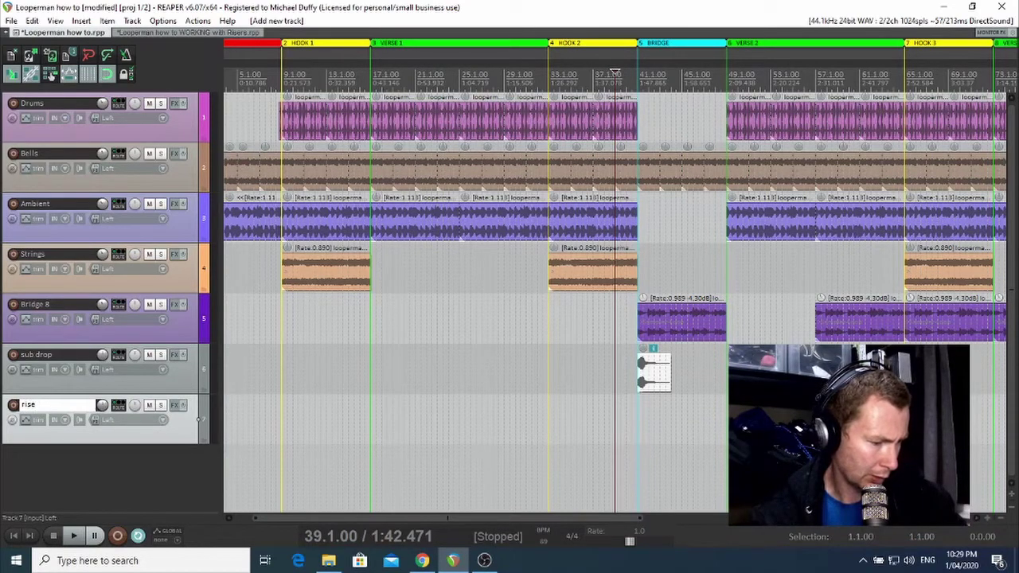
type("r")
key("Return")
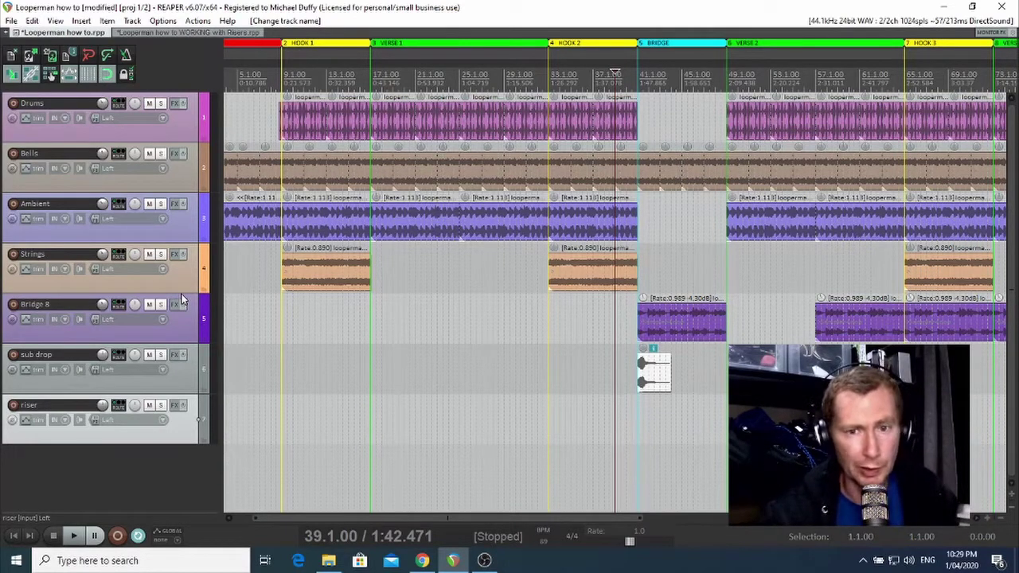
Step: Search Google for 'sampleswap' in a new Chrome tab and open the SampleSwap site
left_click(422, 561)
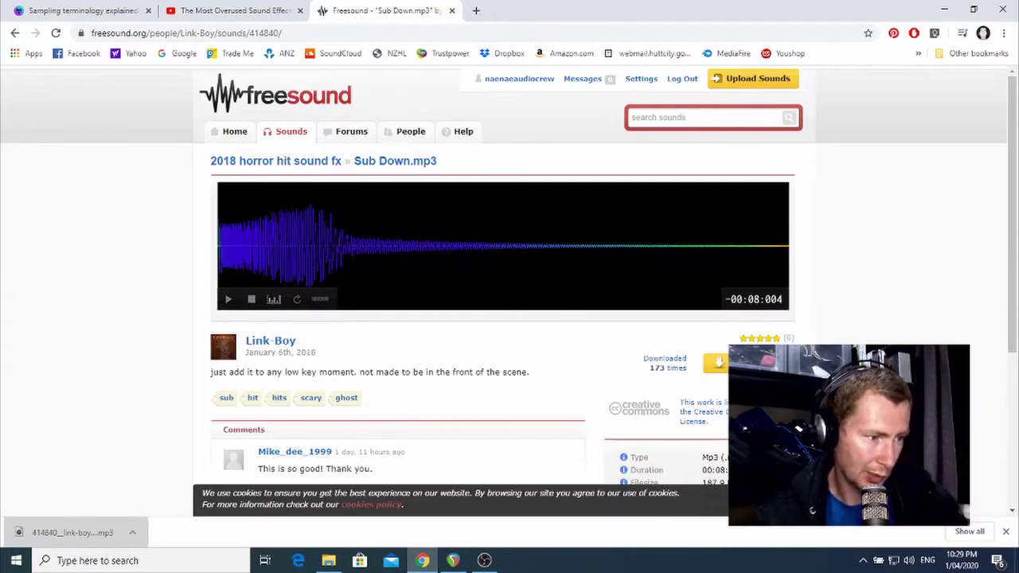
left_click(476, 10)
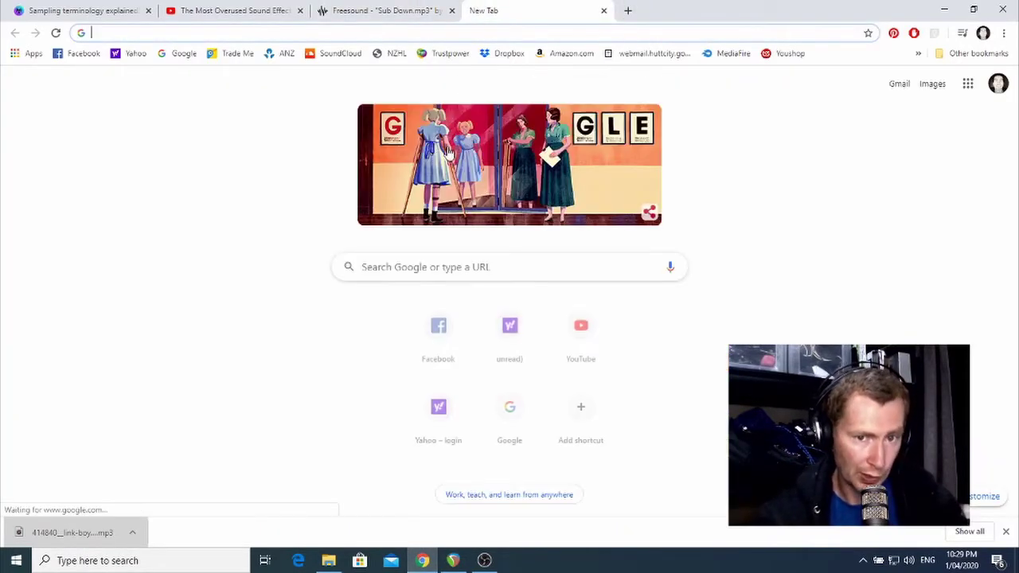
left_click(433, 267)
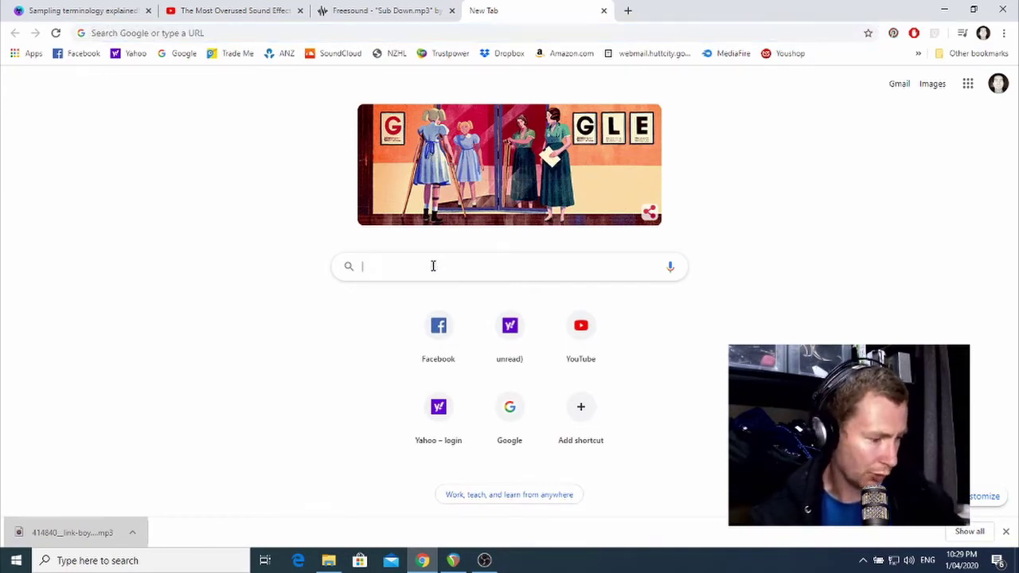
type("sampleswap")
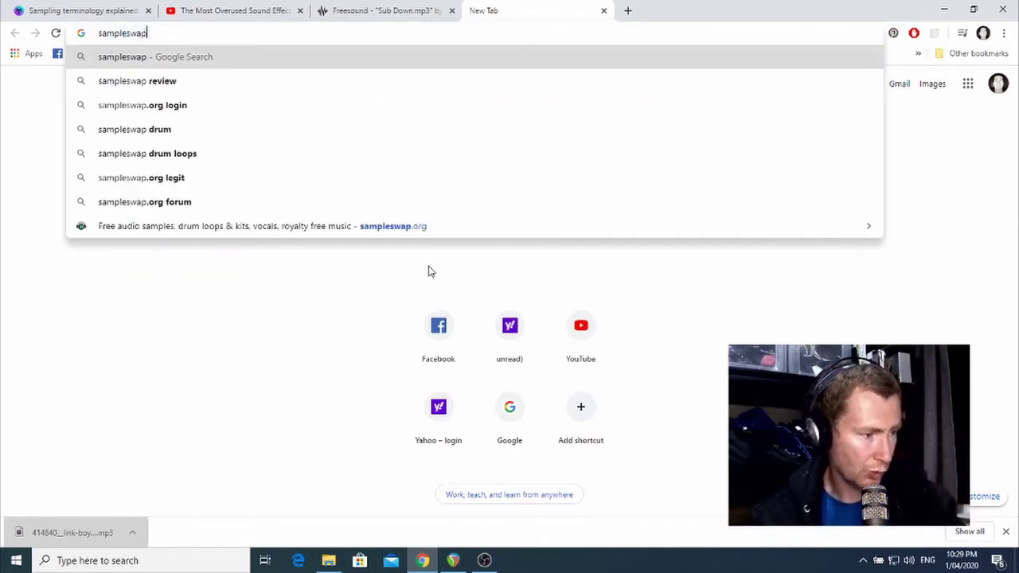
key("Return")
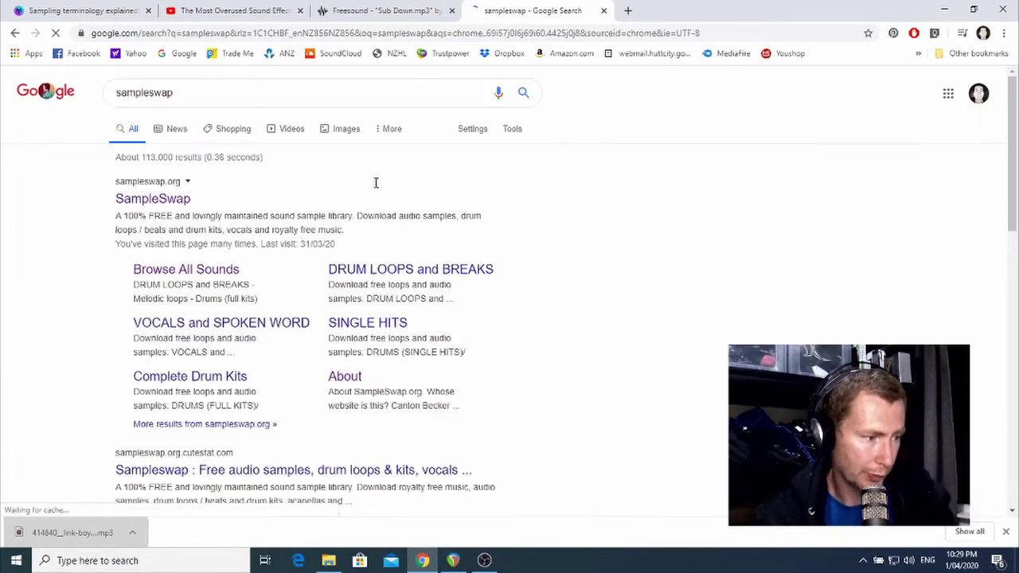
left_click(180, 207)
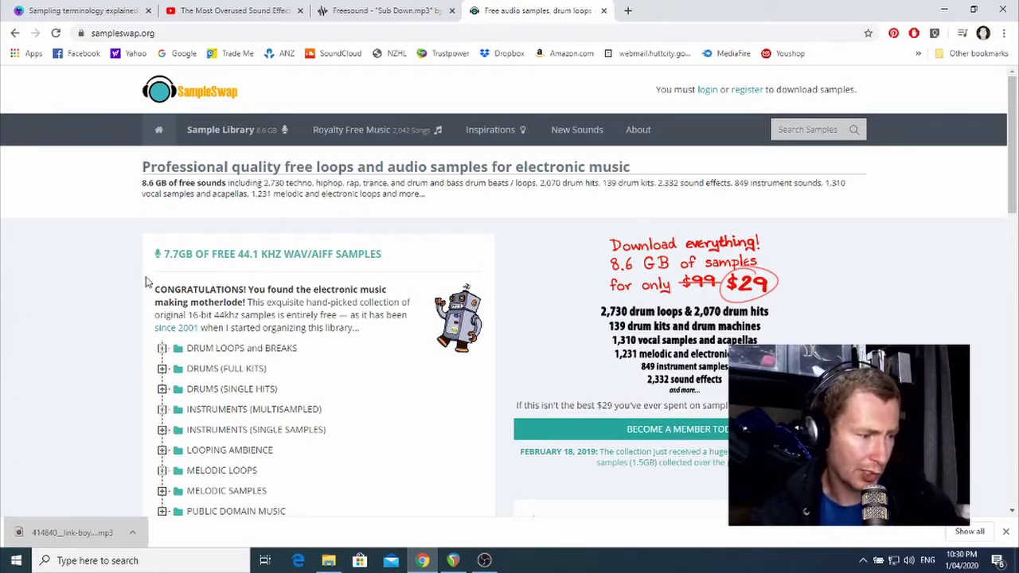
scroll(109, 348, "down", 2)
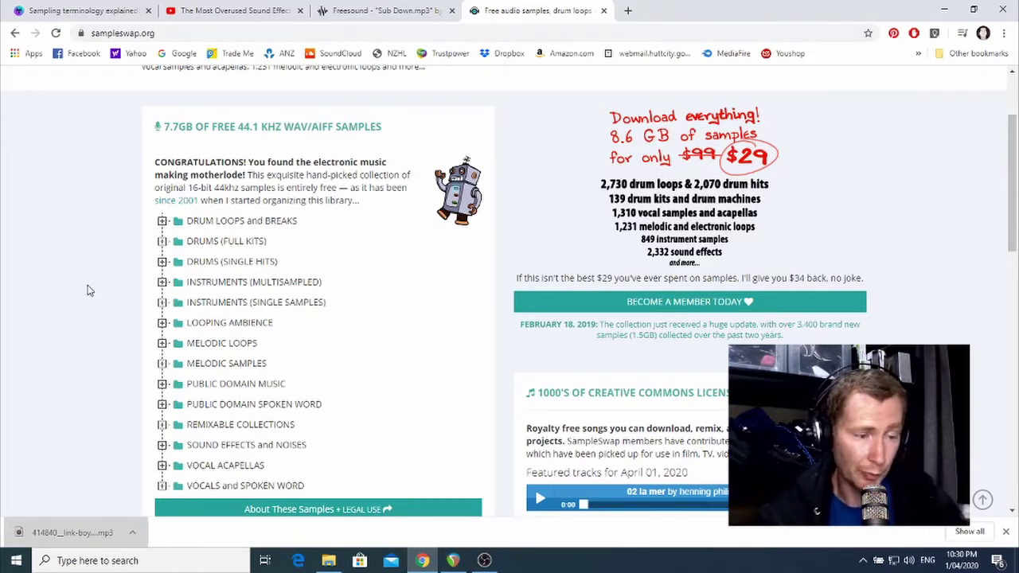
left_click_drag(1011, 235, 1012, 175)
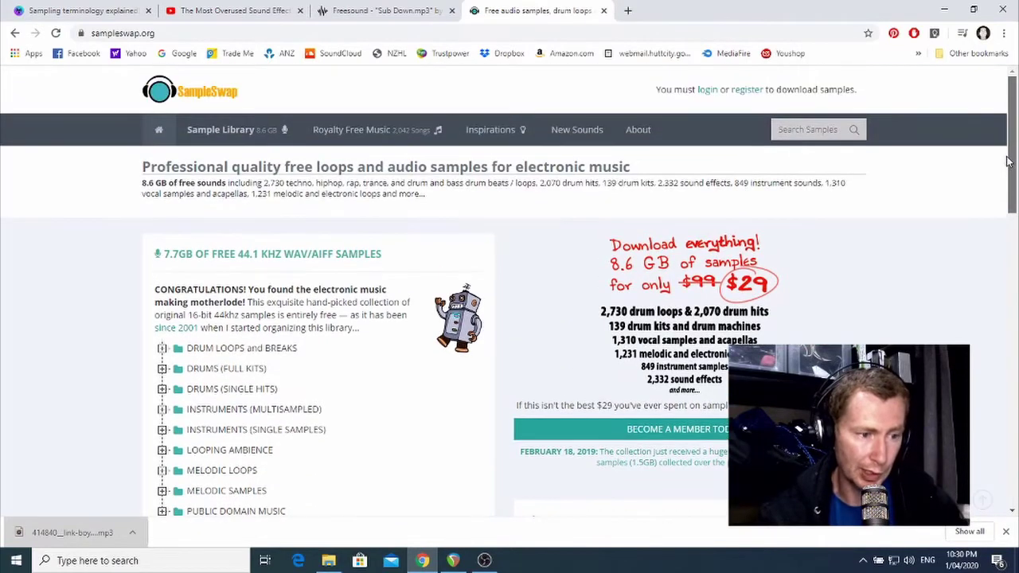
Step: Log in to SampleSwap with the account username and password
left_click(707, 92)
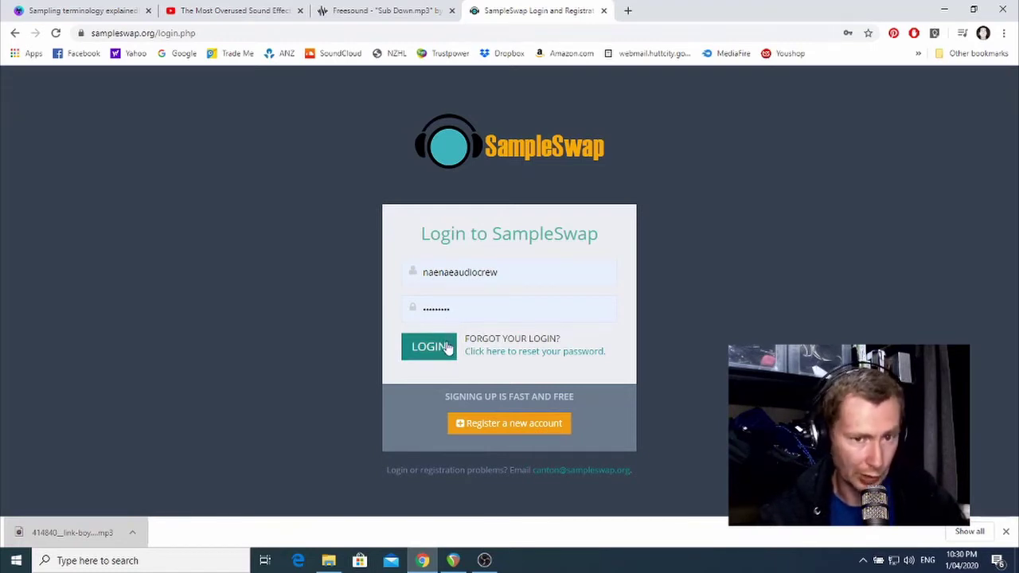
left_click(444, 349)
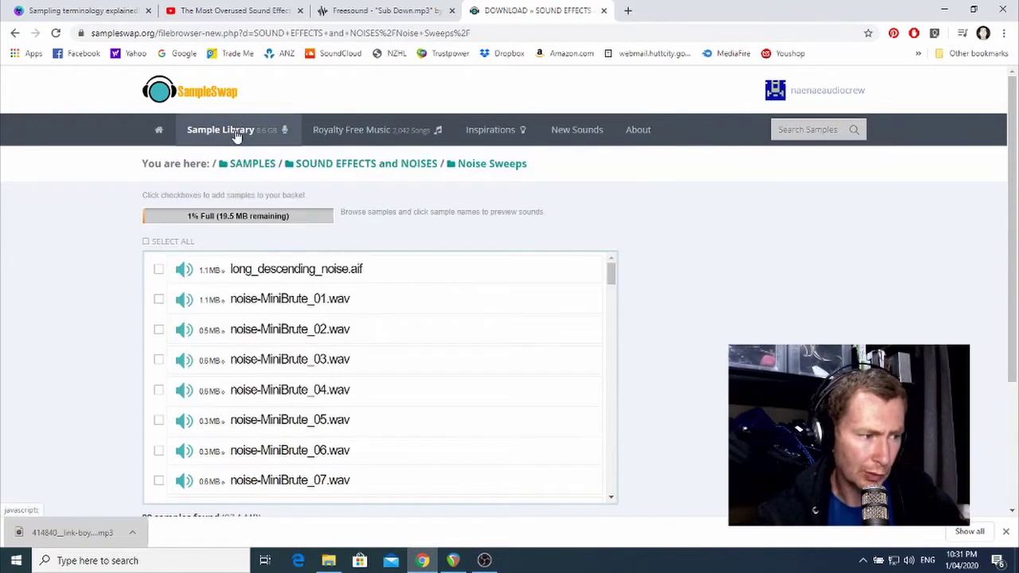
Step: From the SampleSwap home page, expand SOUND EFFECTS and NOISES to list Alarm Sounds through Studies in MASS
left_click(160, 132)
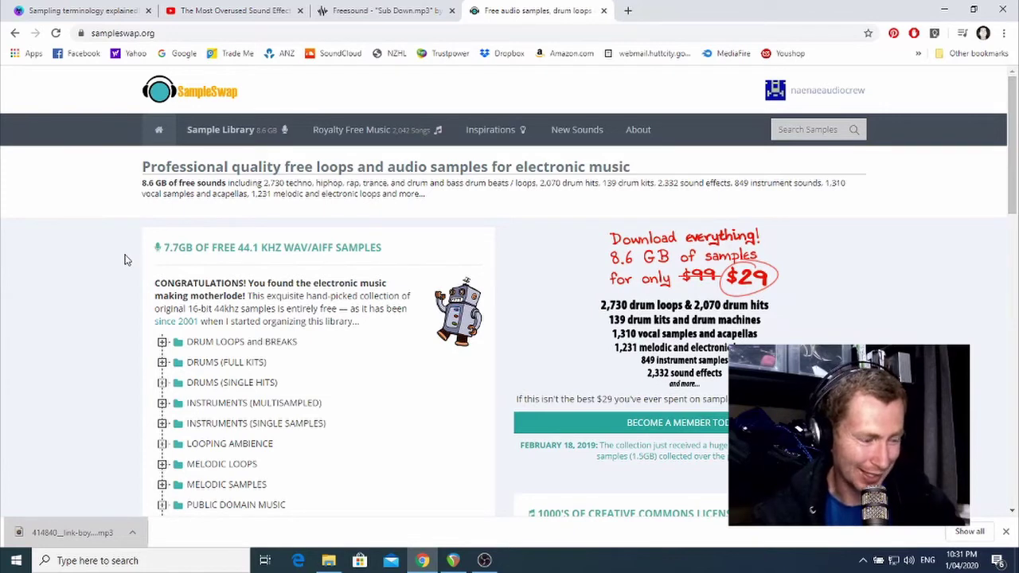
scroll(123, 252, "down", 3)
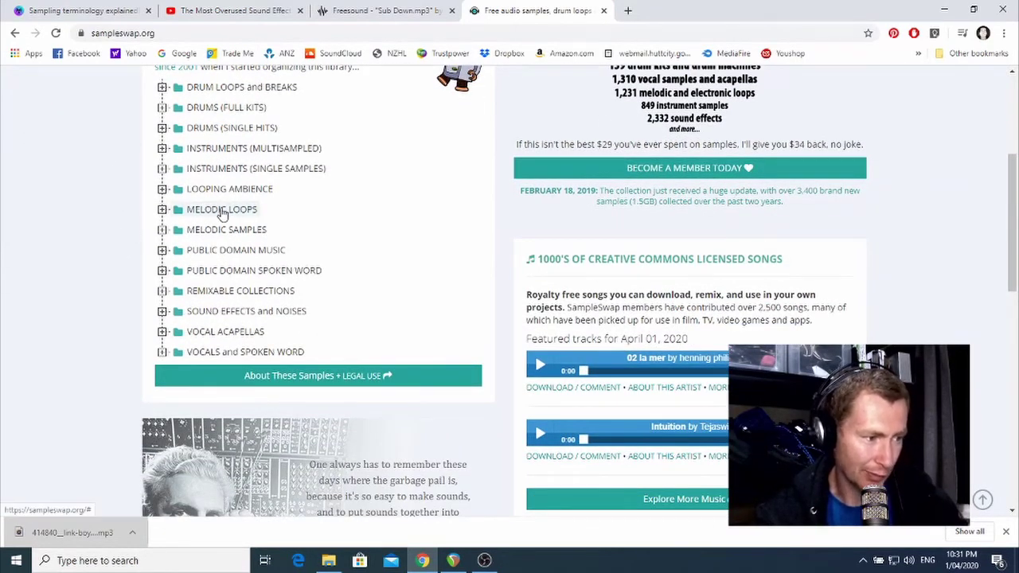
scroll(221, 209, "up", 1)
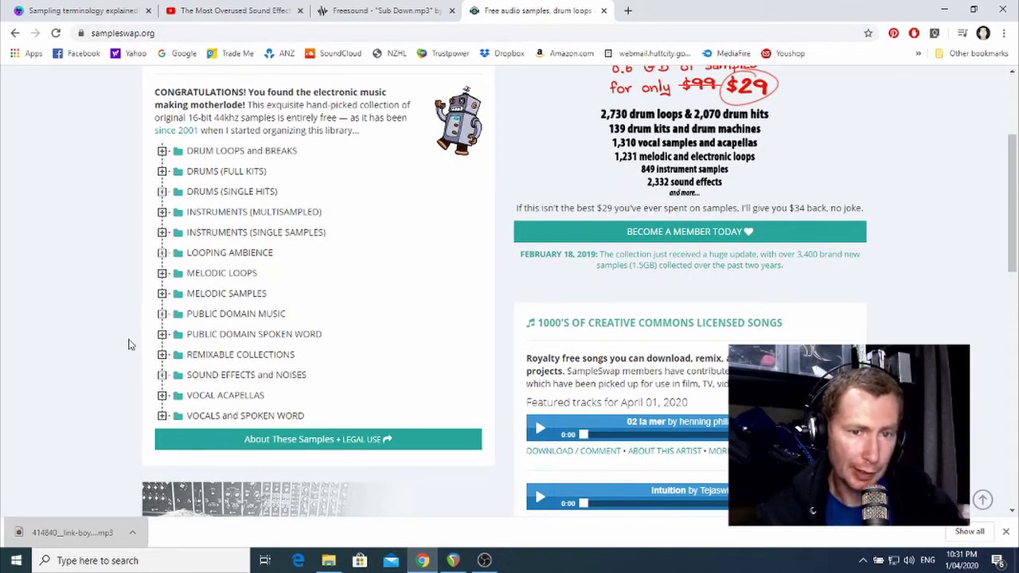
scroll(164, 231, "up", 2)
mouse_move(175, 114)
left_click(162, 133)
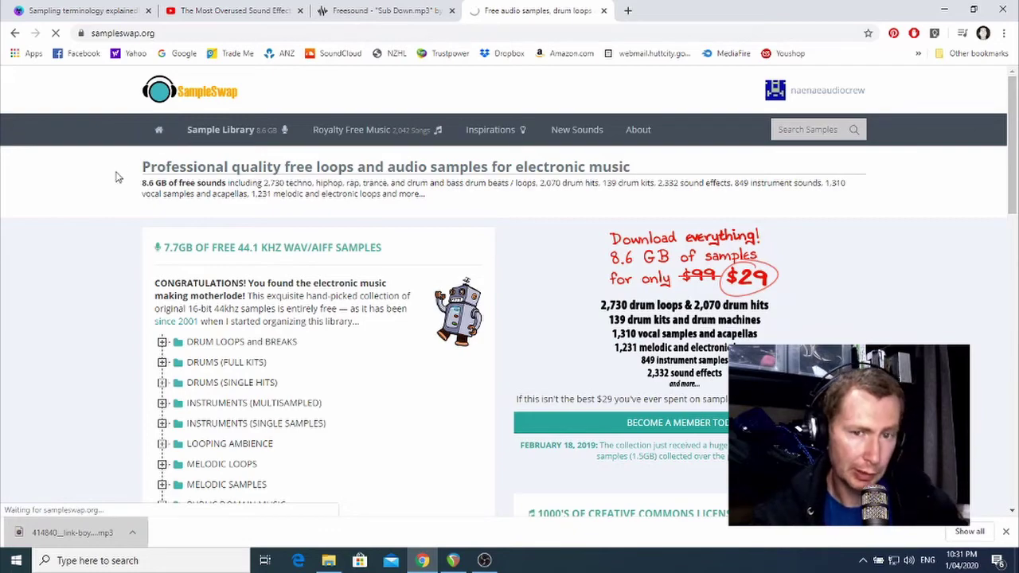
scroll(111, 192, "down", 1)
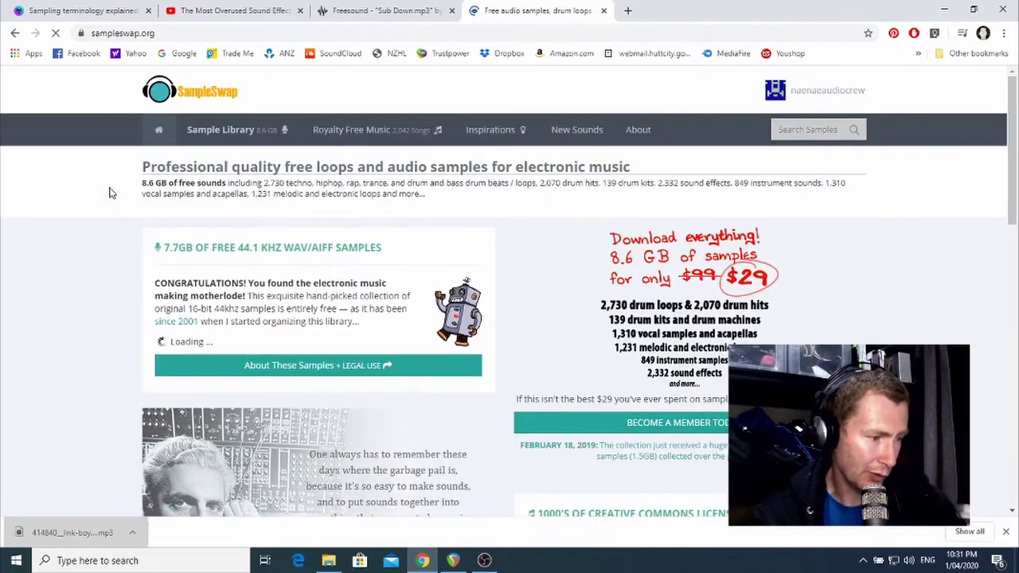
scroll(111, 193, "down", 6)
scroll(111, 193, "up", 3)
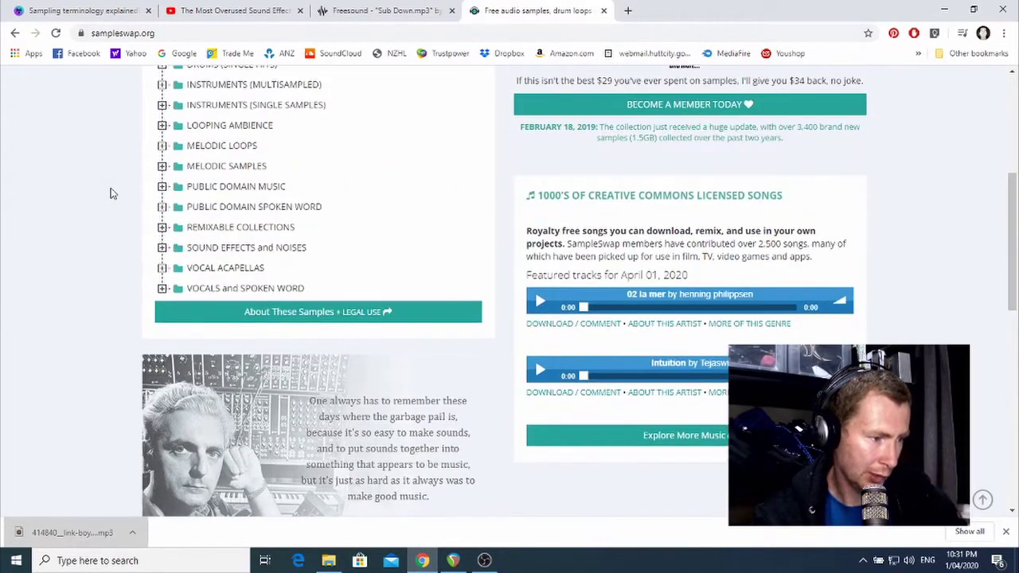
scroll(111, 193, "up", 1)
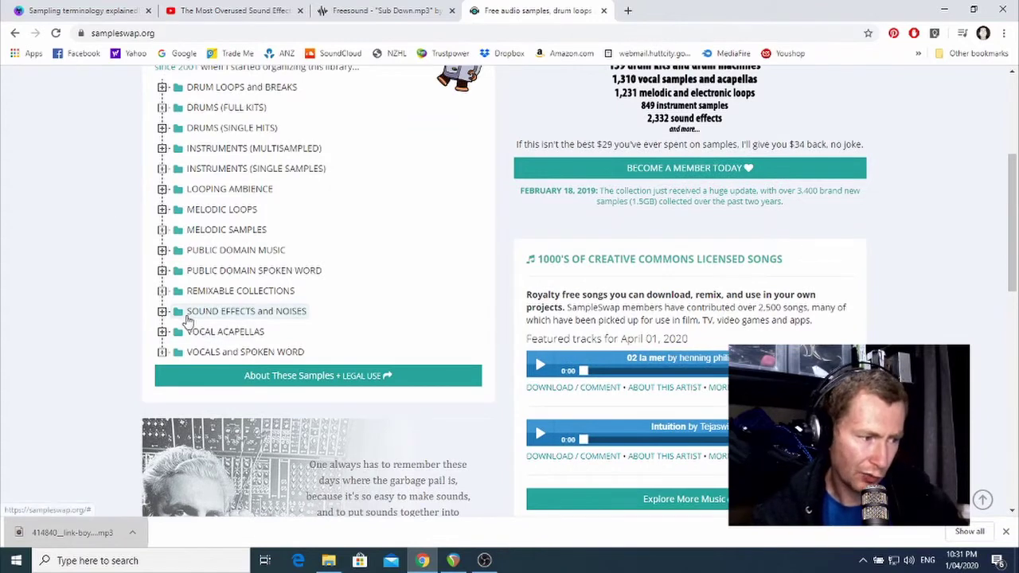
left_click(162, 312)
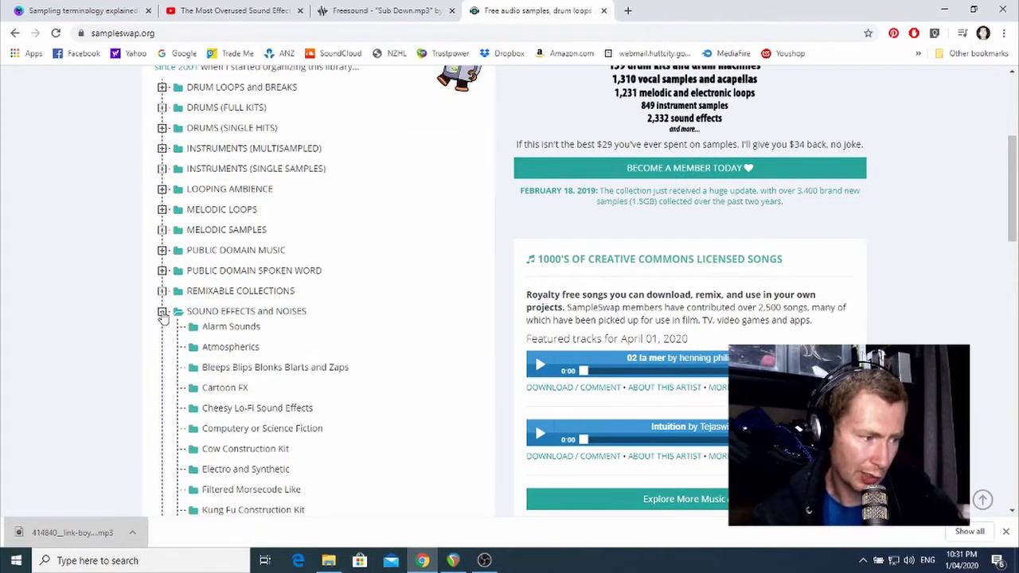
scroll(101, 293, "down", 2)
scroll(101, 293, "down", 1)
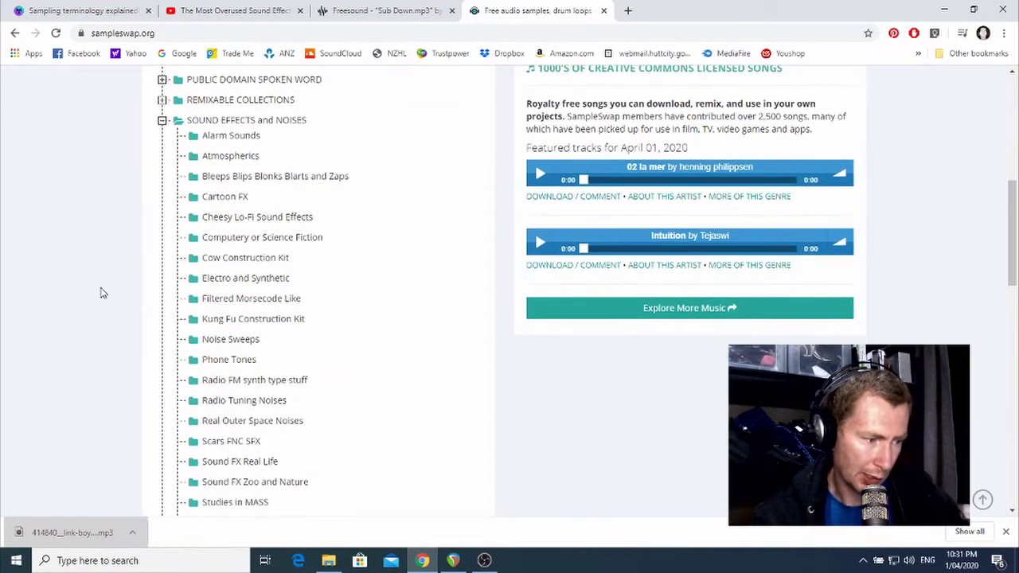
Step: Open the Noise Sweeps folder and preview long_descending_noise.aif
left_click(206, 342)
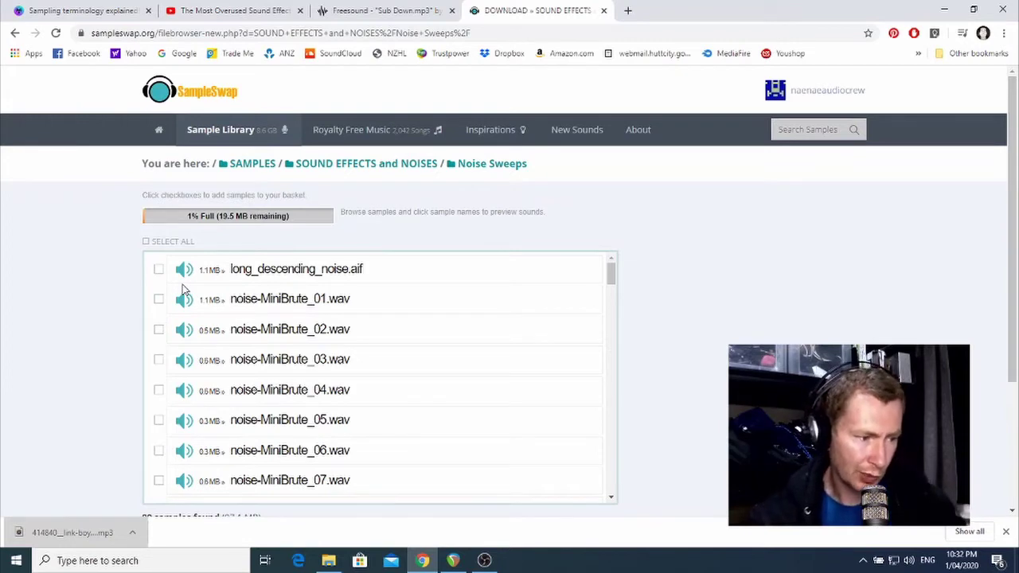
scroll(80, 301, "down", 1)
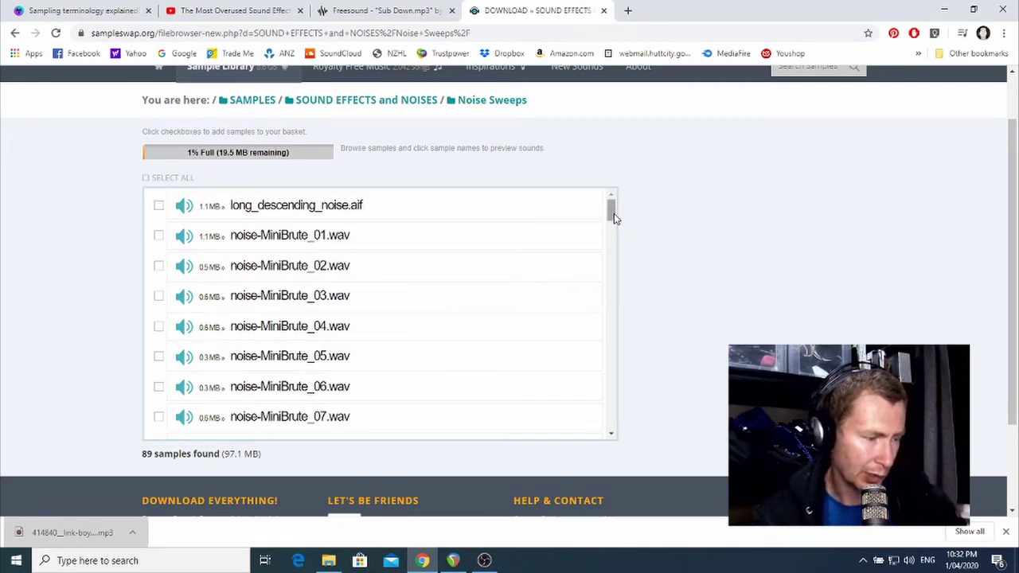
left_click(183, 206)
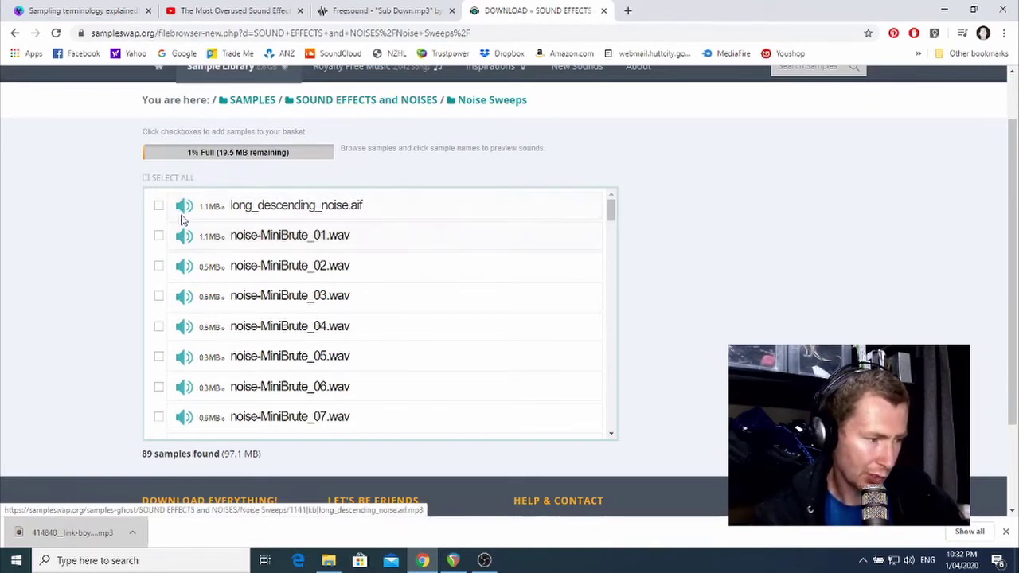
scroll(188, 250, "down", 1)
scroll(188, 250, "down", 2)
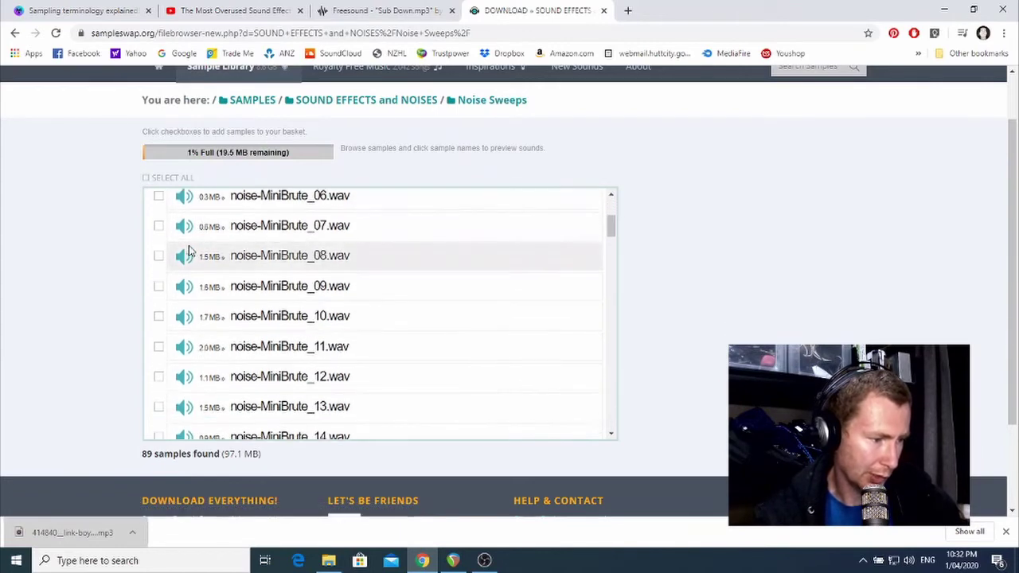
scroll(187, 253, "down", 3)
scroll(188, 255, "down", 3)
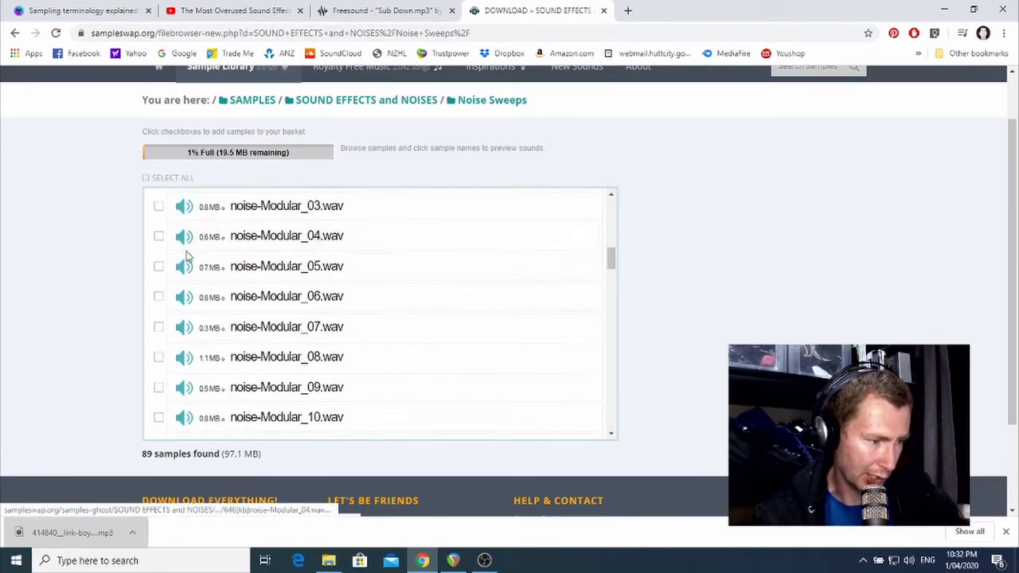
scroll(187, 263, "up", 3)
scroll(186, 271, "down", 1)
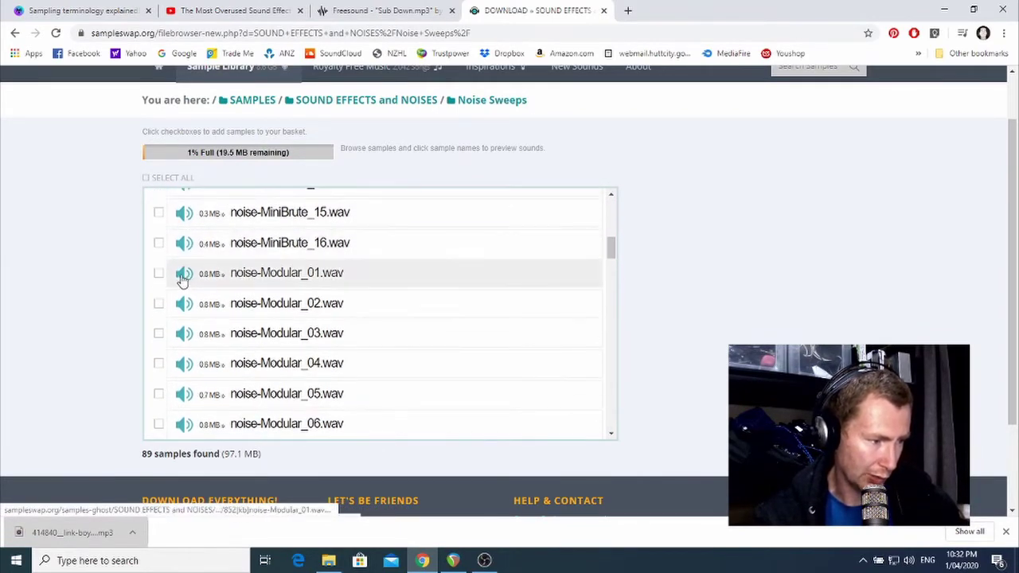
Step: Preview noise-Modular_01, _02, _14 and _18 to compare riser candidates
left_click(184, 276)
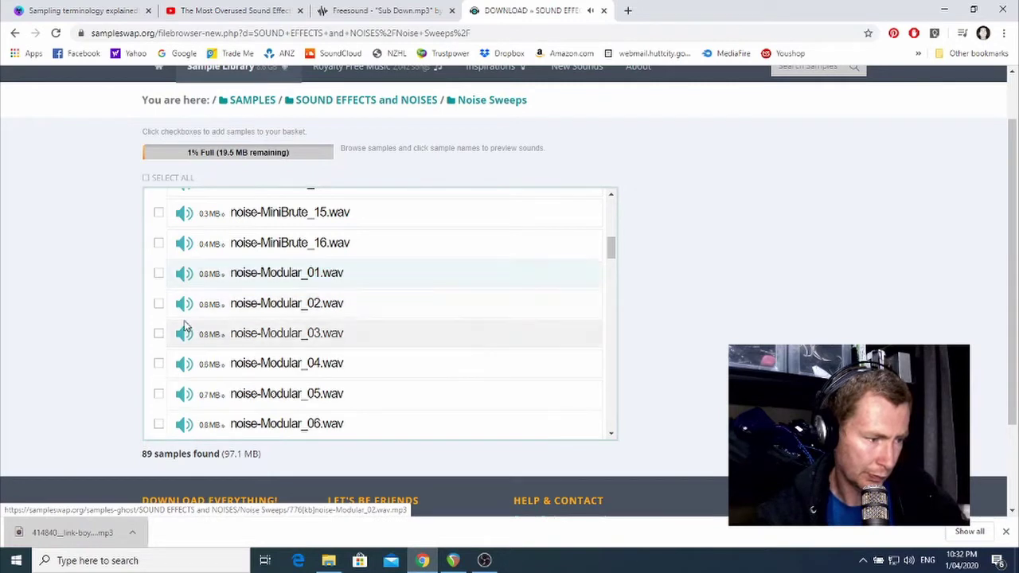
left_click(183, 311)
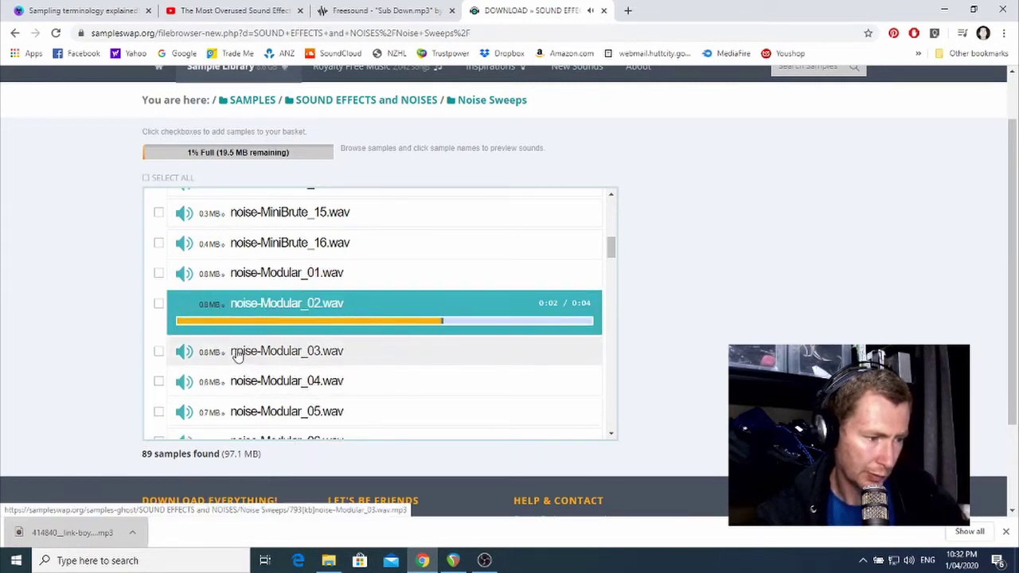
scroll(236, 351, "down", 1)
scroll(236, 348, "down", 3)
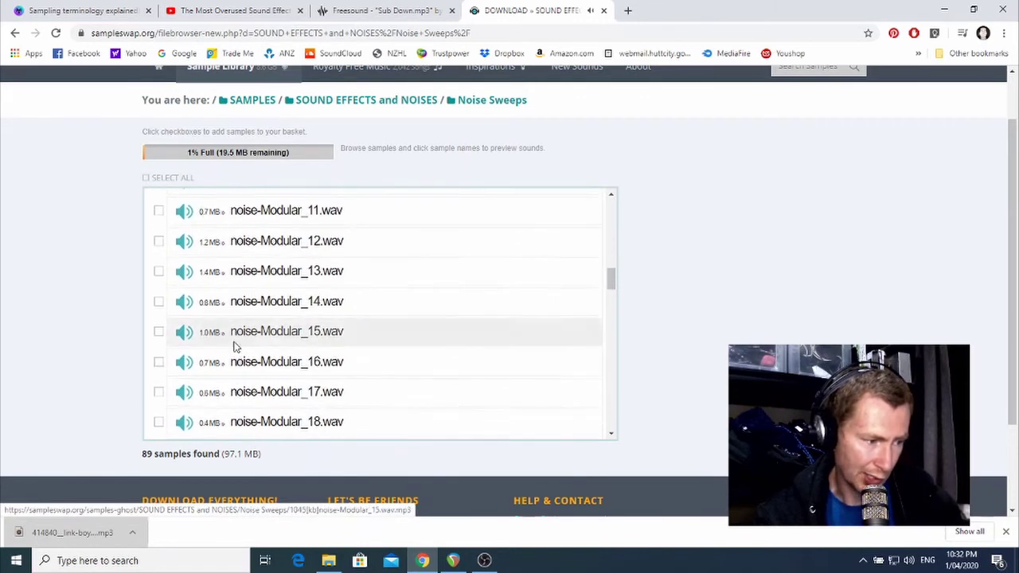
left_click(185, 307)
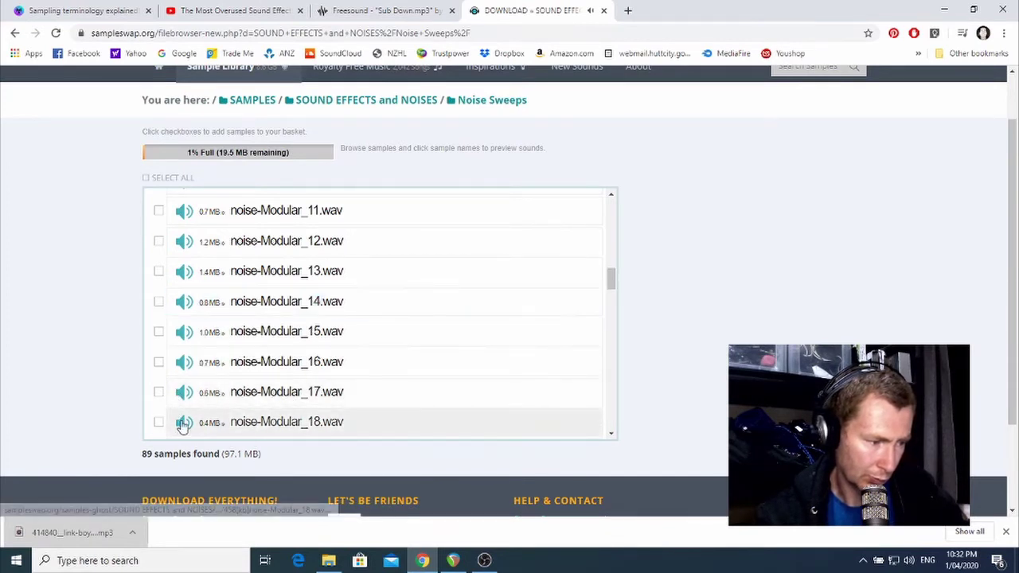
left_click(183, 420)
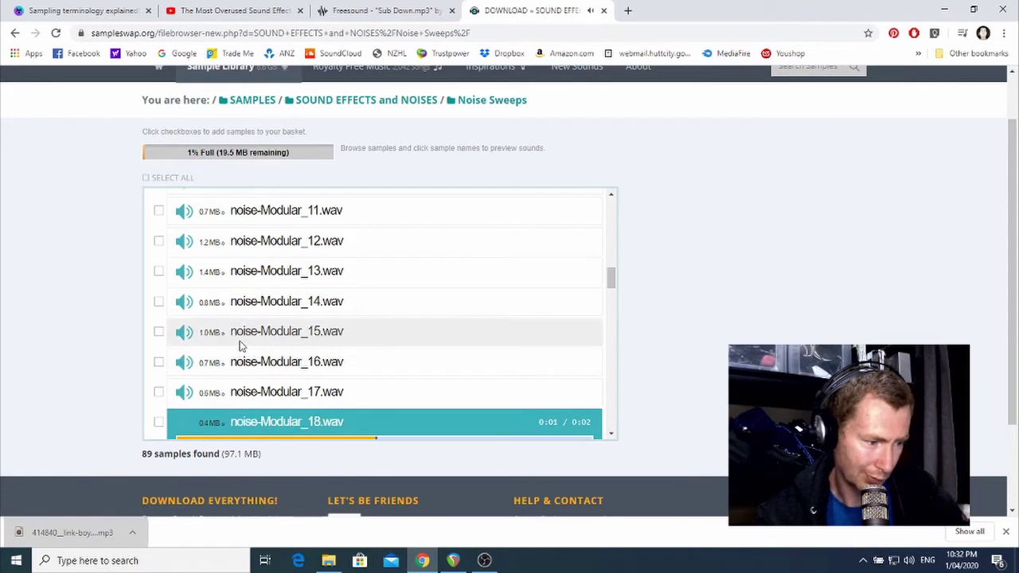
scroll(239, 345, "up", 1)
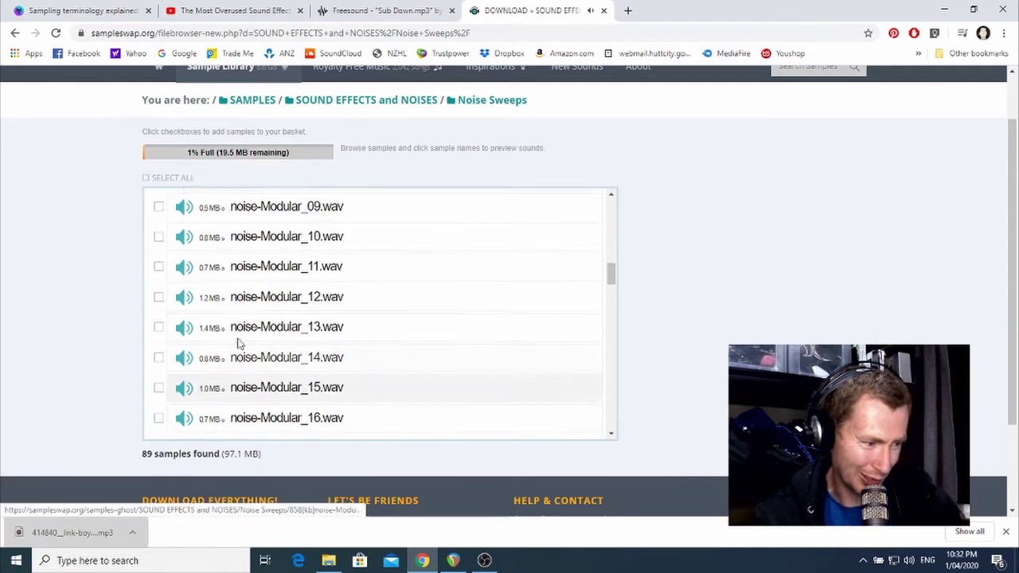
scroll(239, 344, "up", 5)
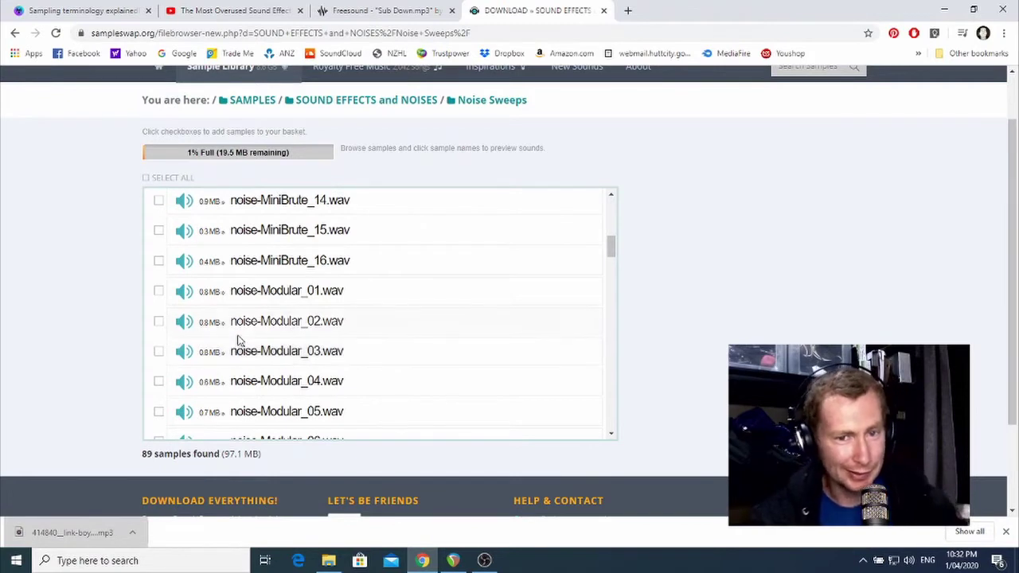
scroll(258, 317, "down", 1)
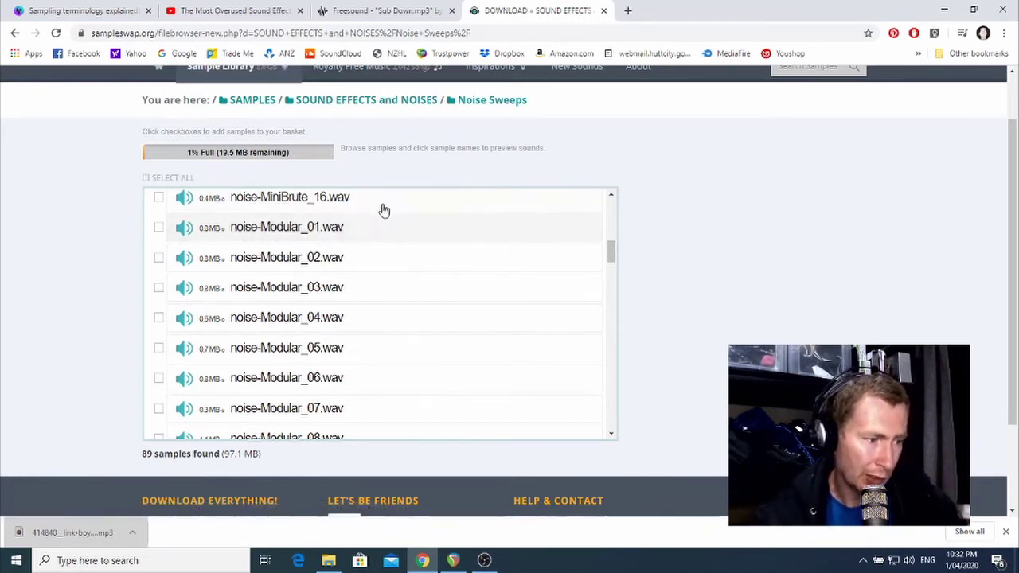
Step: Save noise-Modular_01 into the Downloads folder via Save link as
right_click(282, 233)
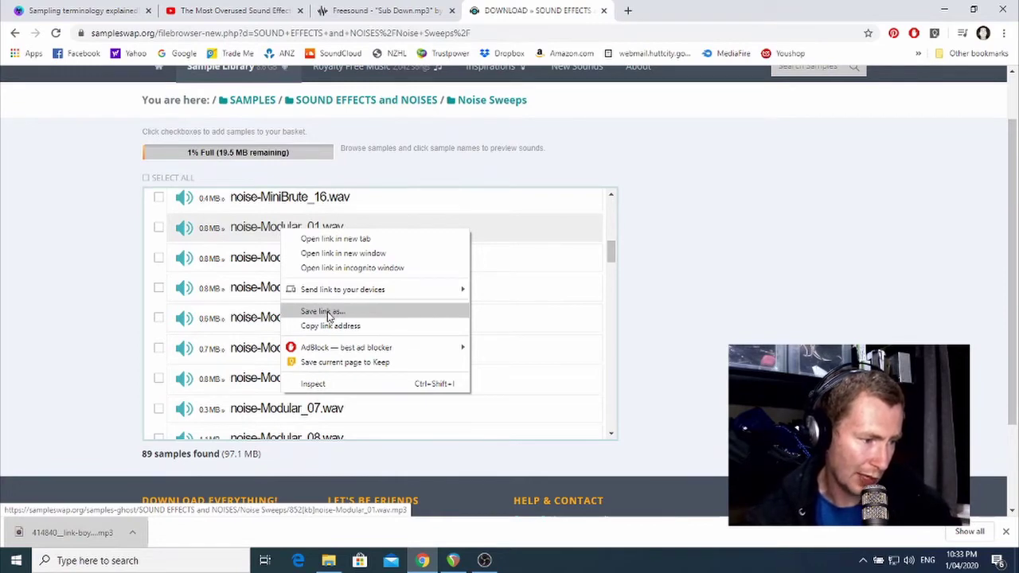
left_click(327, 313)
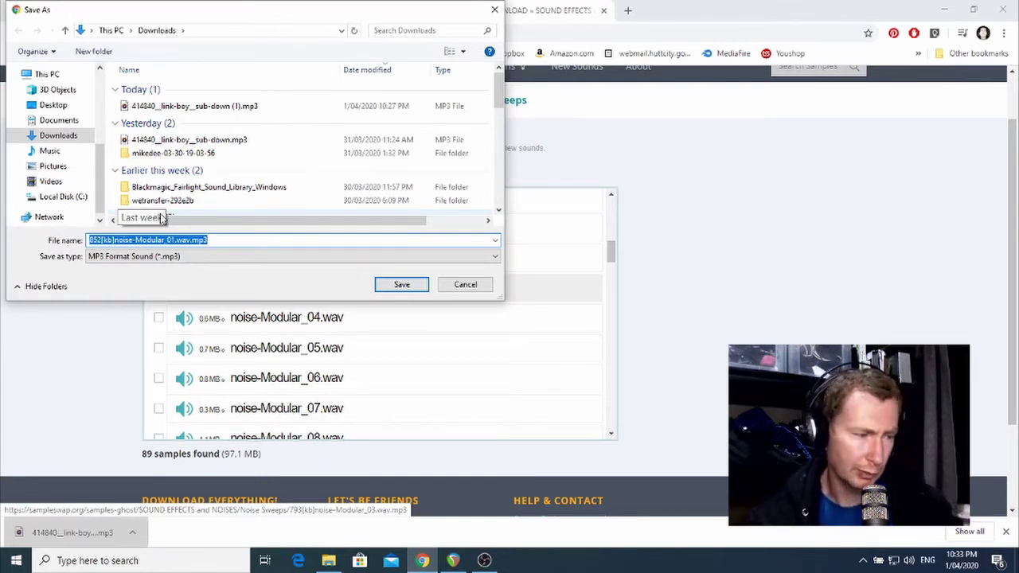
left_click(402, 286)
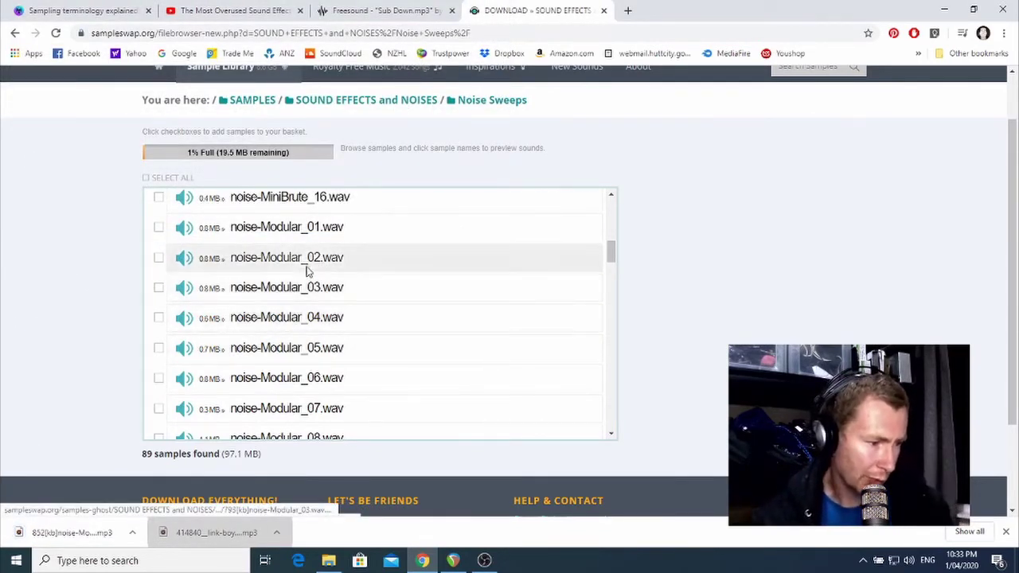
Step: Re-listen to noise-Modular_02 and save it into Downloads as well
left_click(187, 260)
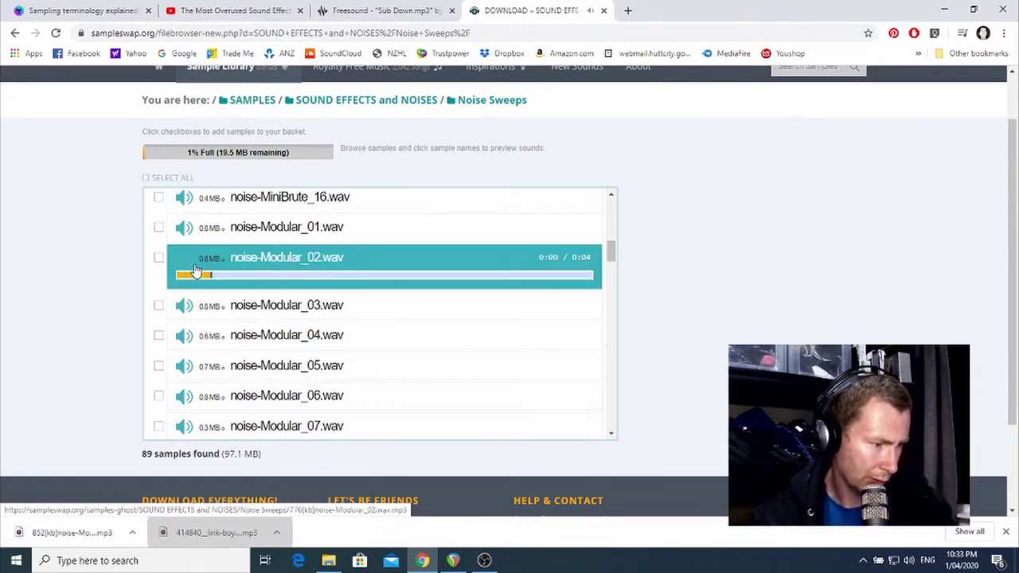
right_click(316, 259)
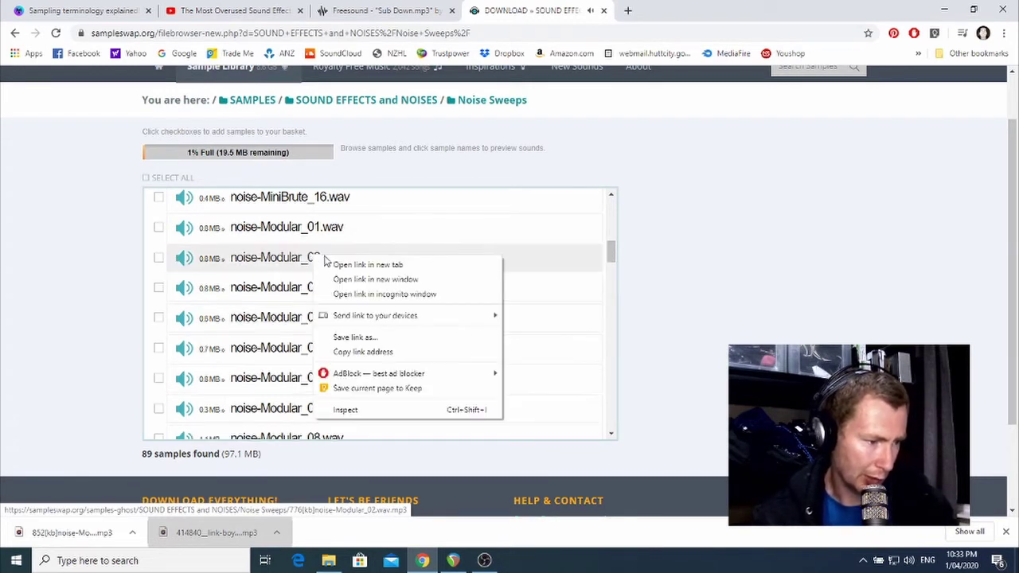
left_click(355, 338)
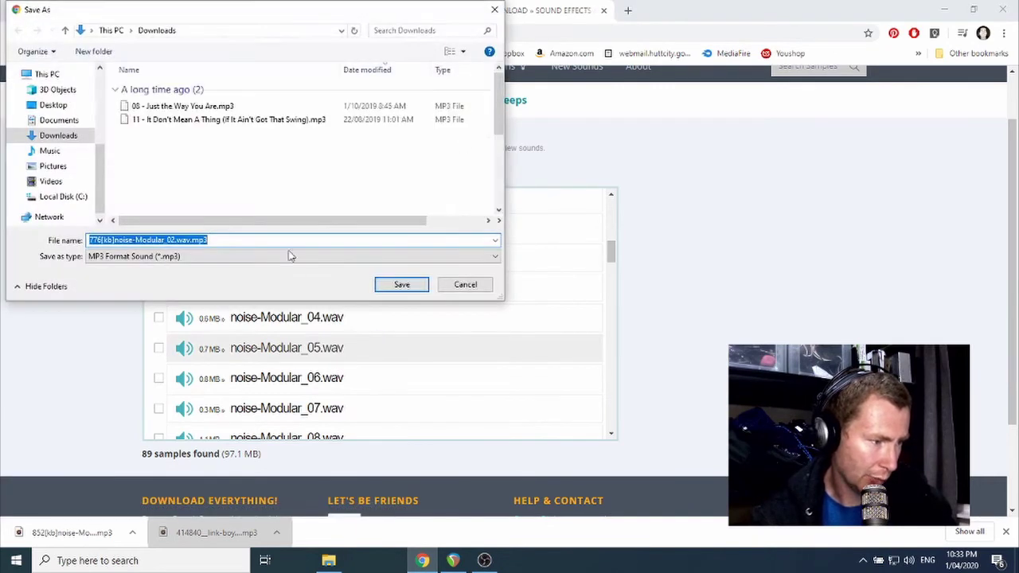
left_click(419, 288)
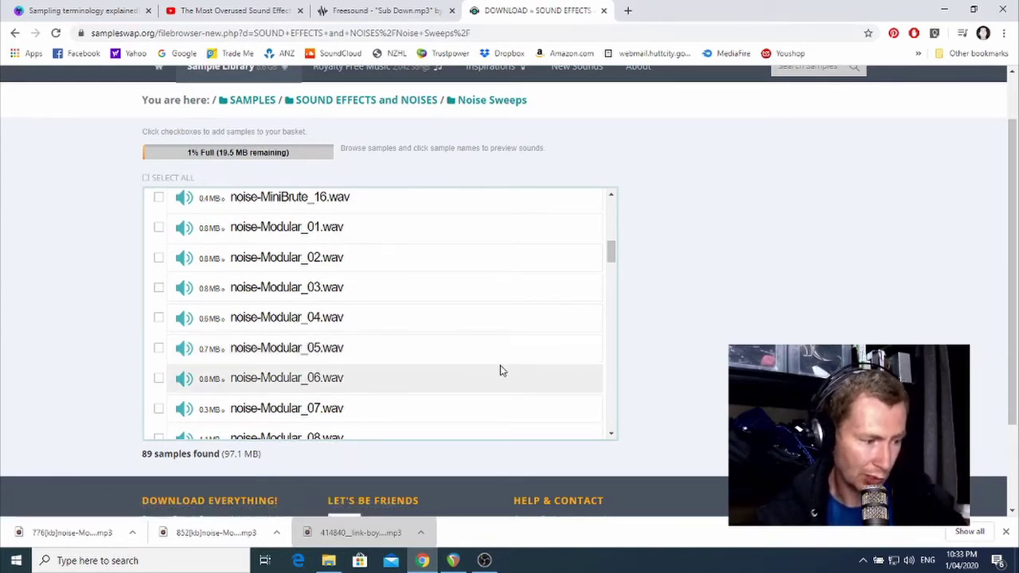
Step: Drag the downloaded sample onto REAPER's riser track just before the Bridge, then return to Chrome
left_click(453, 560)
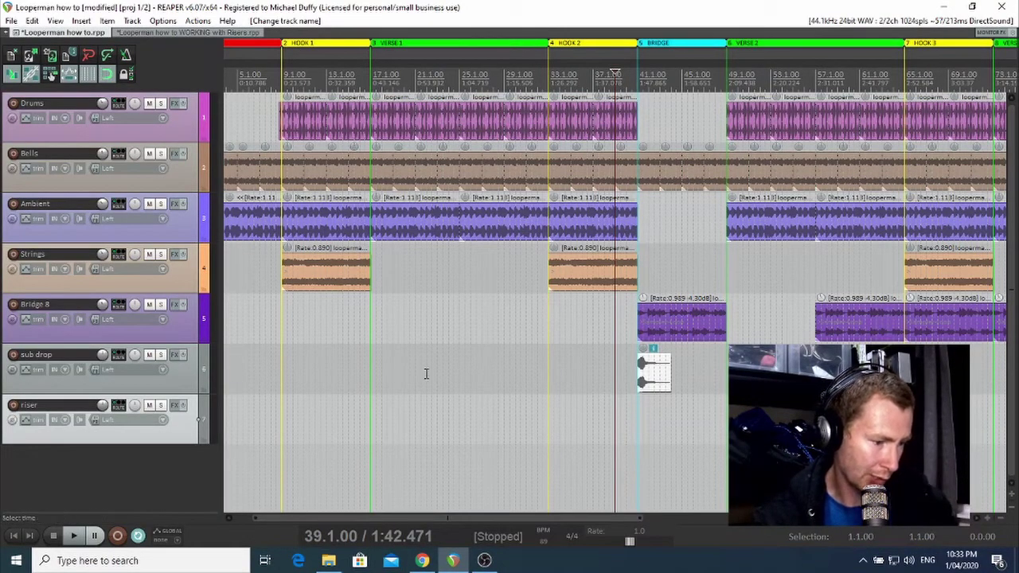
left_click(422, 561)
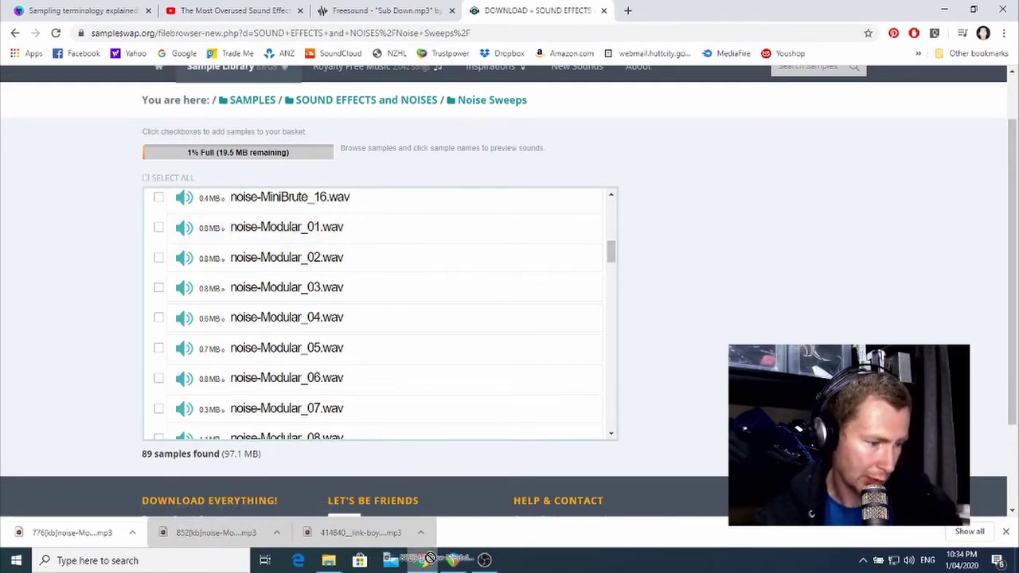
left_click(452, 559)
left_click_drag(470, 544, 610, 416)
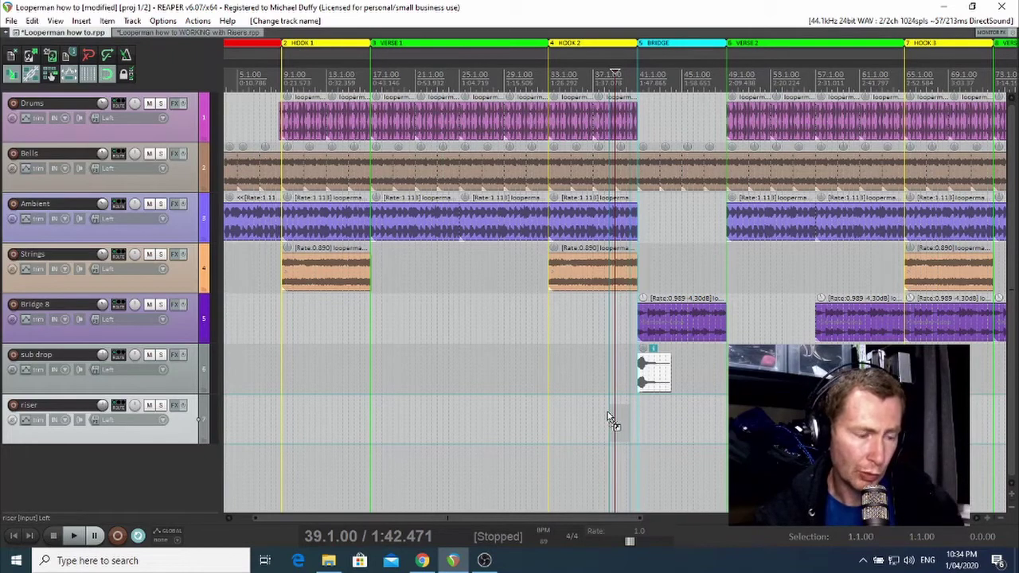
left_click_drag(609, 417, 616, 416)
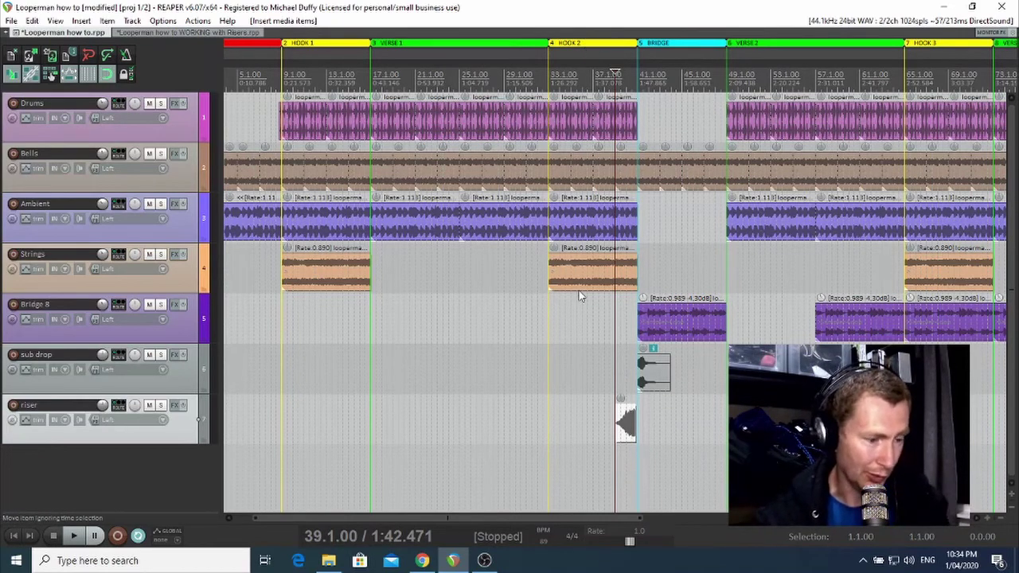
left_click(420, 563)
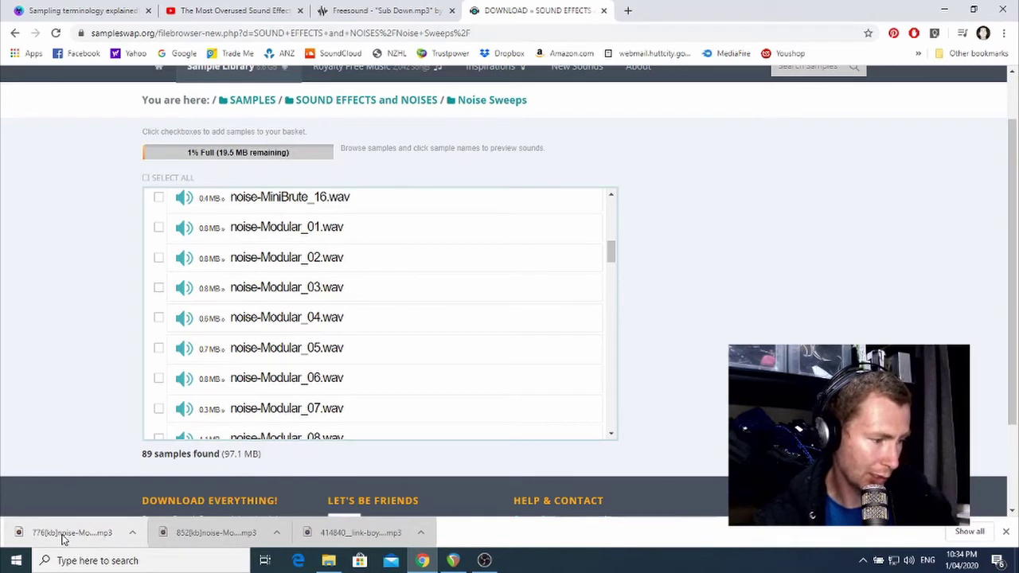
Step: Drop the noise sweep on a new eighth track, nudge it just before the Bridge, and fade it in
left_click_drag(63, 540, 640, 470)
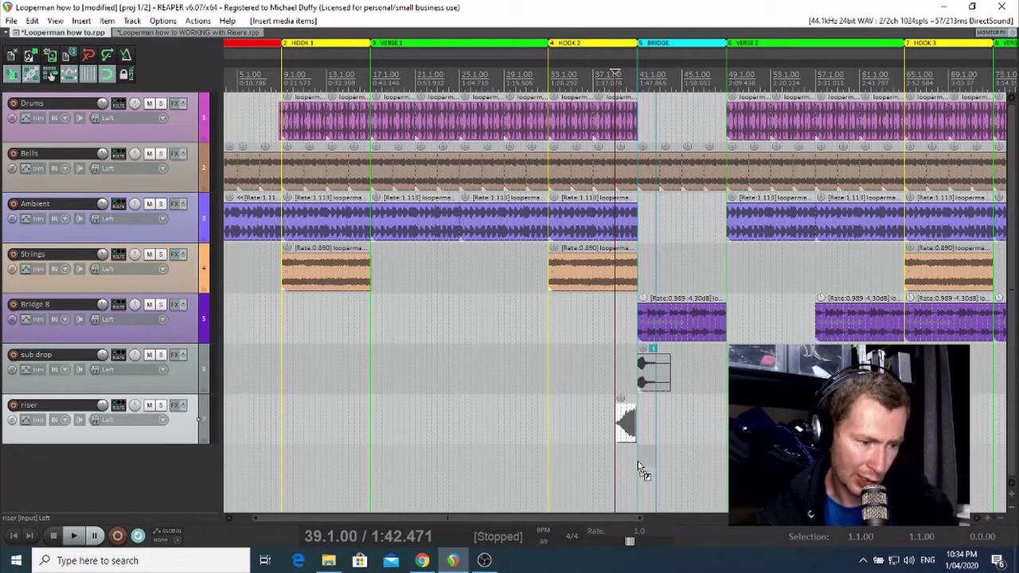
mouse_move(639, 470)
left_mouse_down()
mouse_move(653, 469)
mouse_move(641, 469)
left_mouse_up()
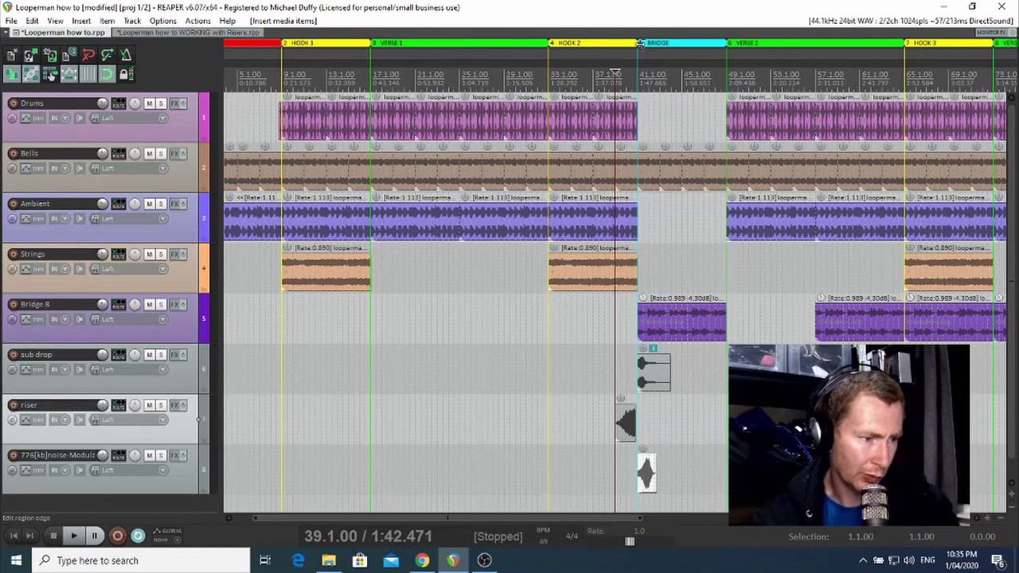
left_click(645, 48)
scroll(701, 375, "up", 5)
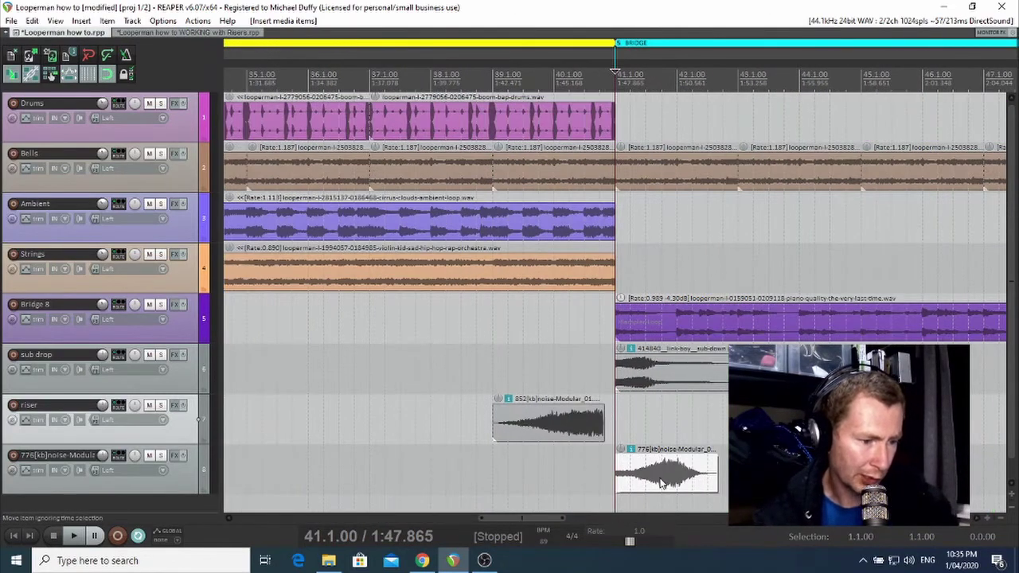
left_click_drag(678, 490, 657, 483)
left_click_drag(589, 459, 612, 460)
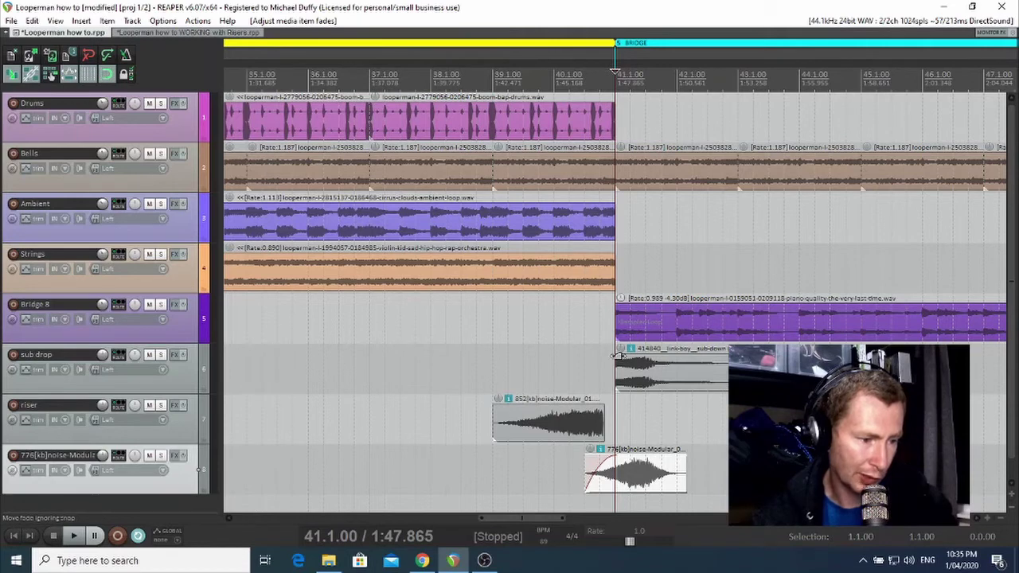
Step: Fade out the sub drop, time-stretch the riser from bar 37 to 41.1.00, and open the Mixer
left_click_drag(717, 351, 792, 350)
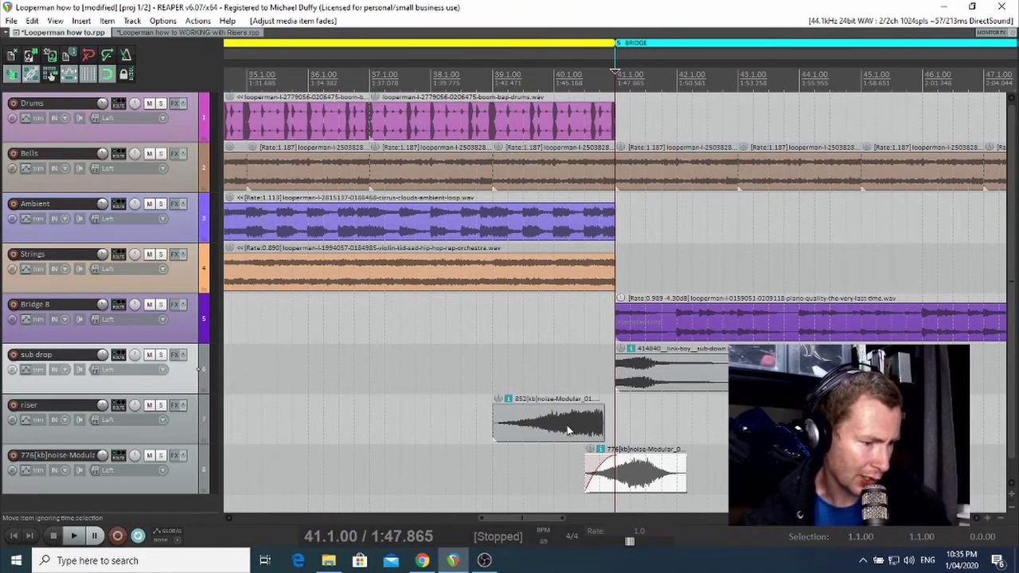
left_click_drag(550, 427, 440, 420)
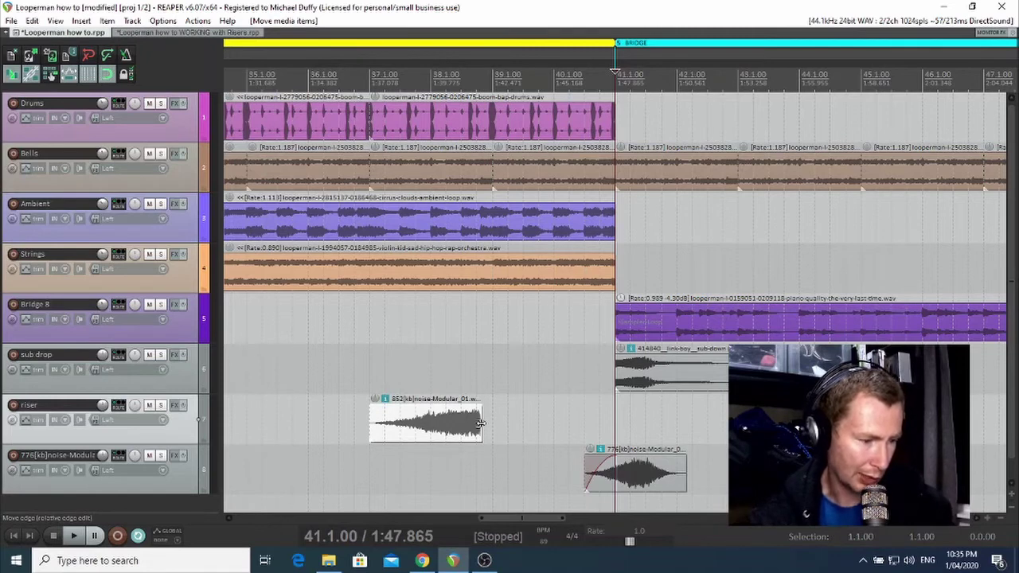
key("alt")
left_click_drag(480, 422, 619, 427)
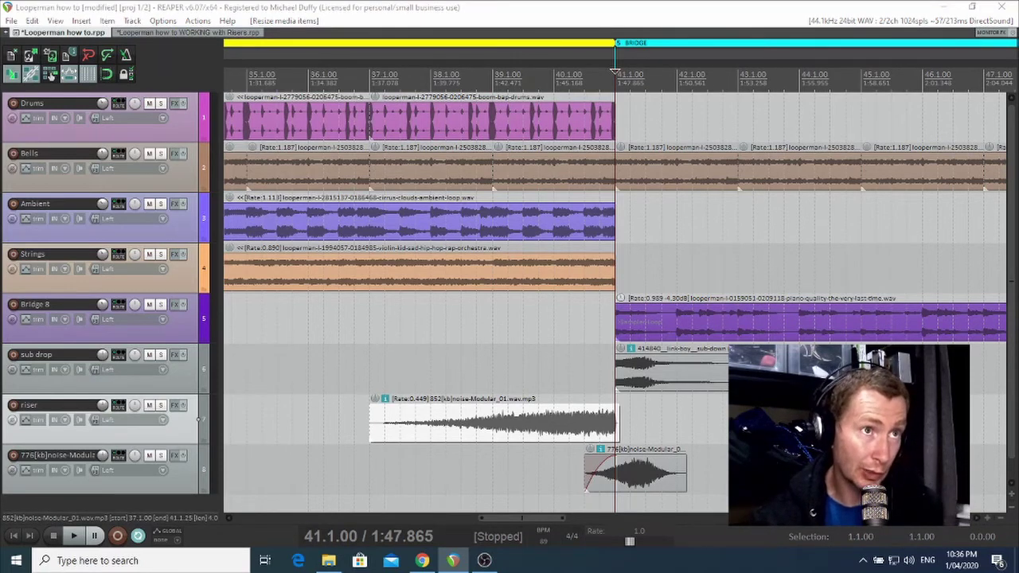
key("ctrl+m")
left_click_drag(565, 32, 598, 5)
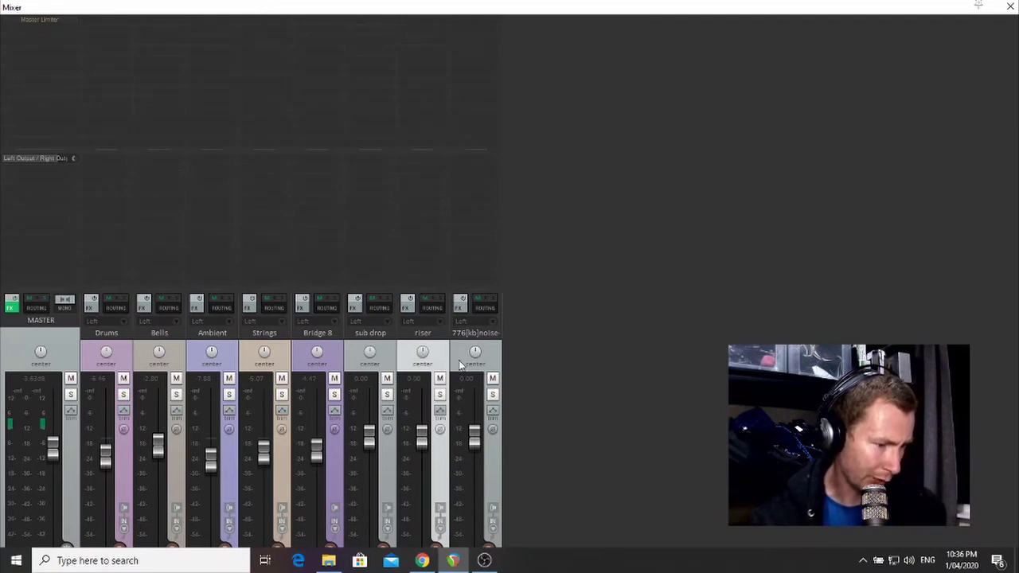
Step: Rename the eighth track to 'Downlifter' in the Mixer
double_click(490, 334)
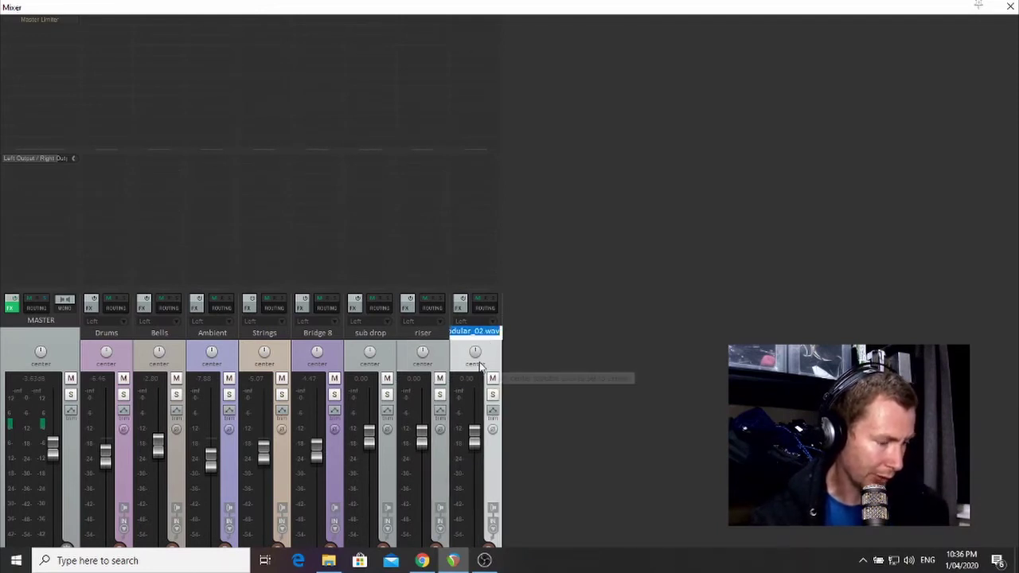
key("BackSpace")
type("Downlifter")
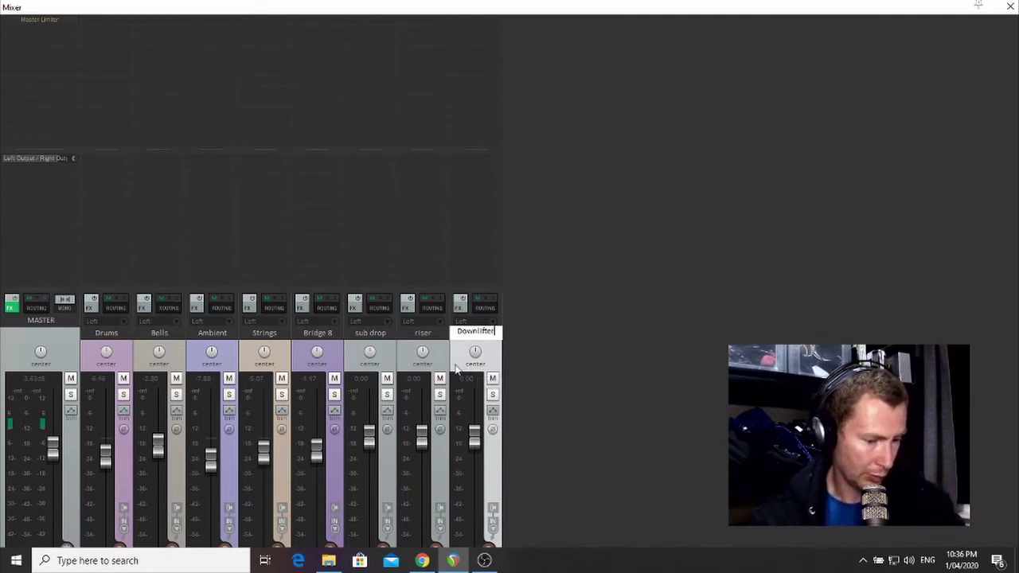
key("Return")
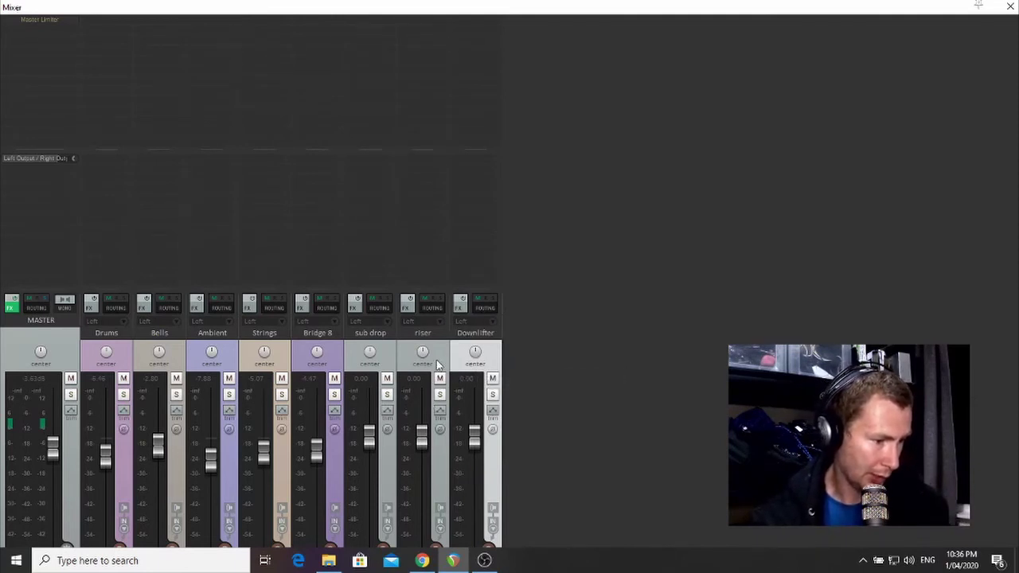
Step: Lower the riser and Downlifter faders, then play from bar 36 into the Bridge
left_click(447, 369)
left_click_drag(421, 439, 421, 487)
left_click(1010, 7)
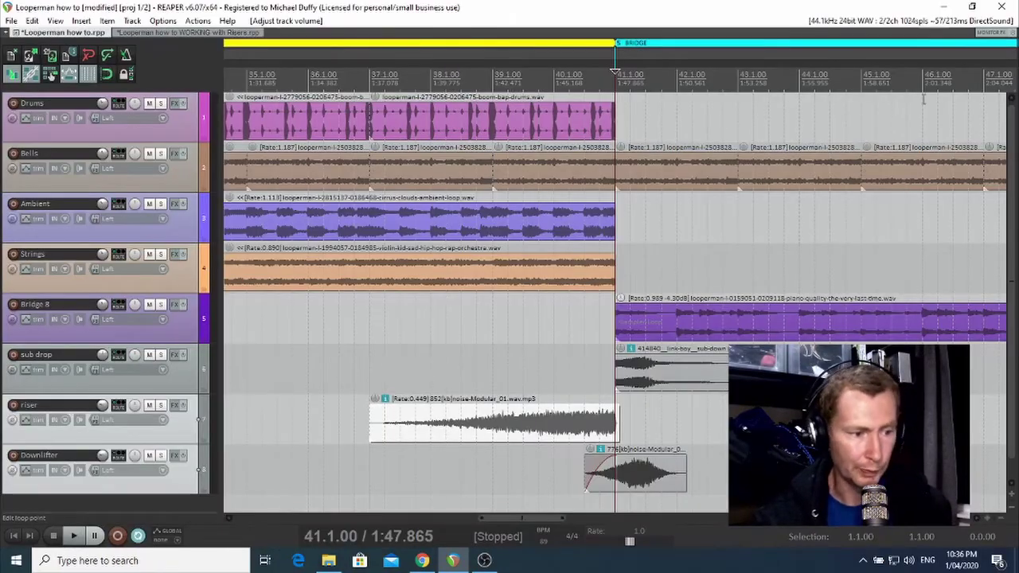
left_click(355, 83)
key("space")
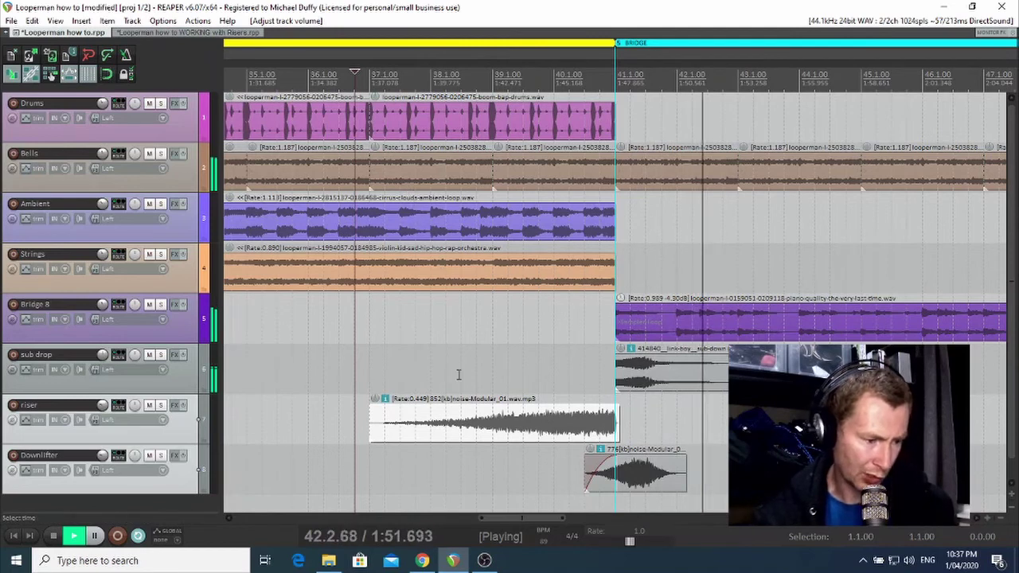
key("space")
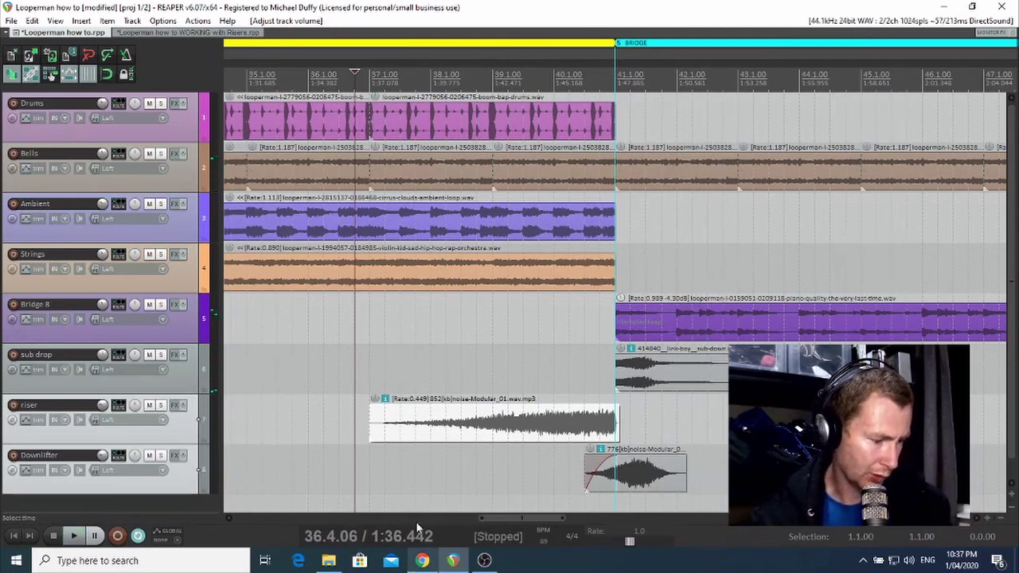
Step: Nudge the riser and Downlifter faders up slightly in the Mixer and replay the transition
key("ctrl+m")
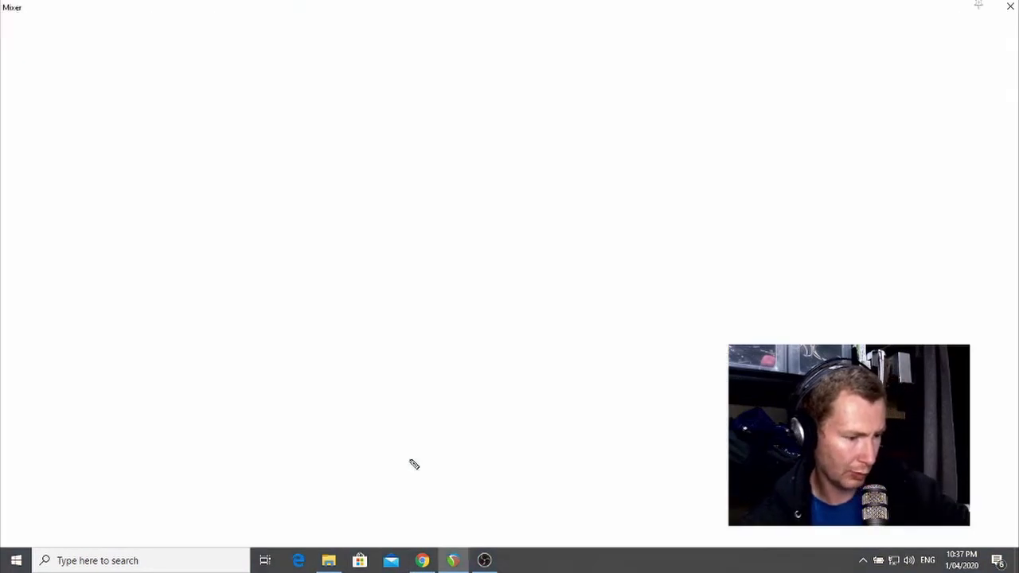
mouse_move(424, 492)
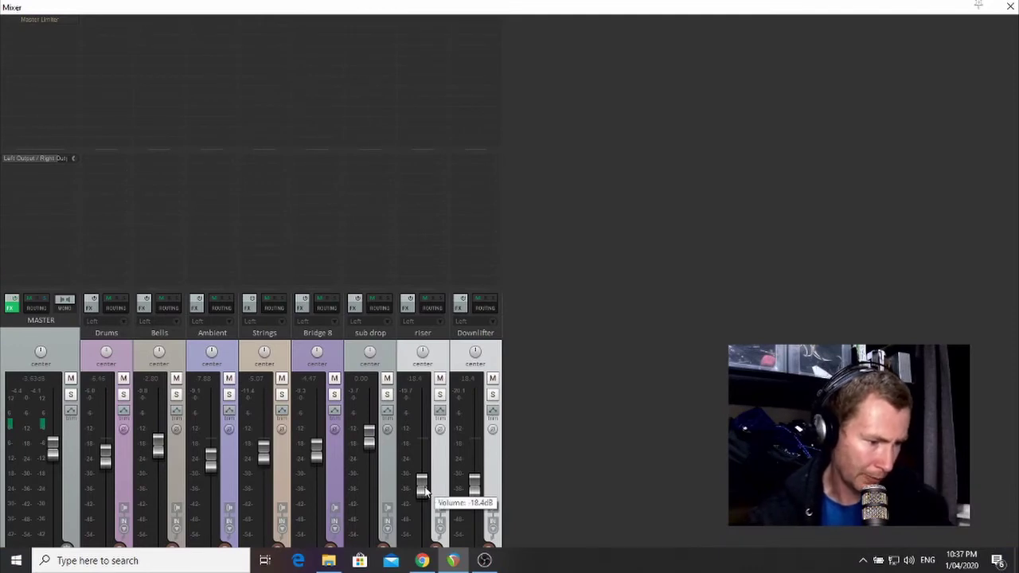
left_click_drag(424, 492, 425, 486)
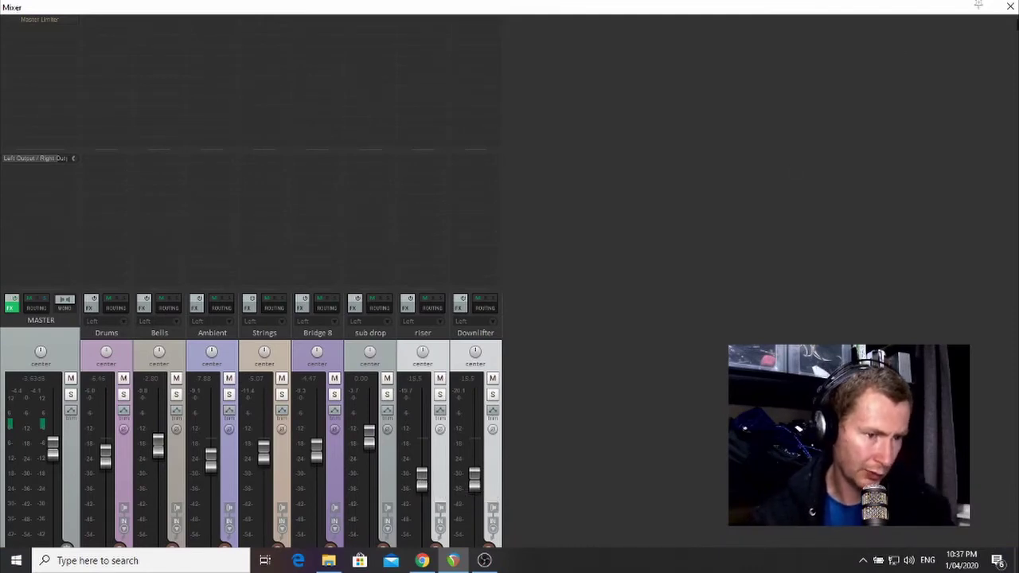
left_click(1011, 6)
key("space")
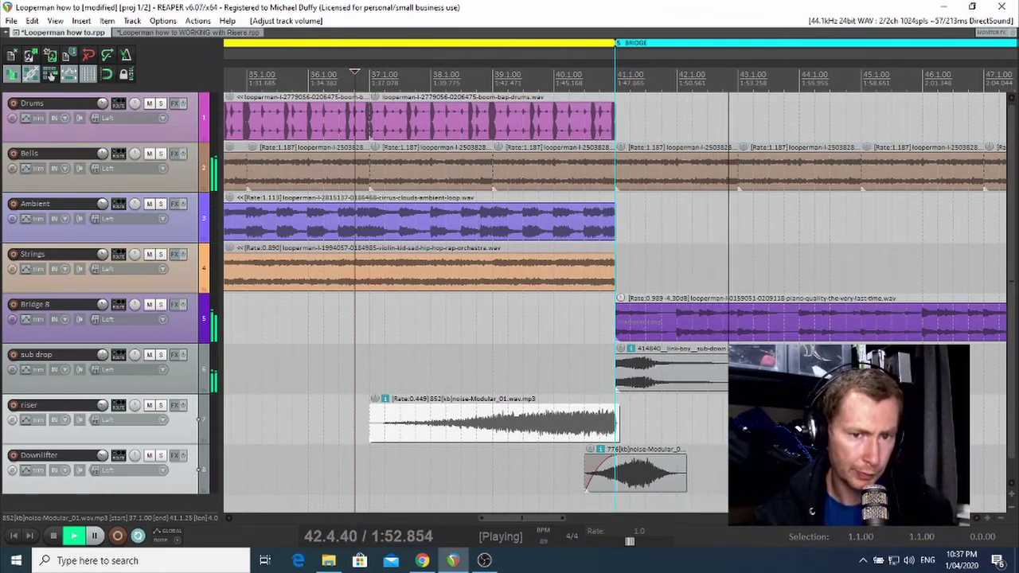
key("space")
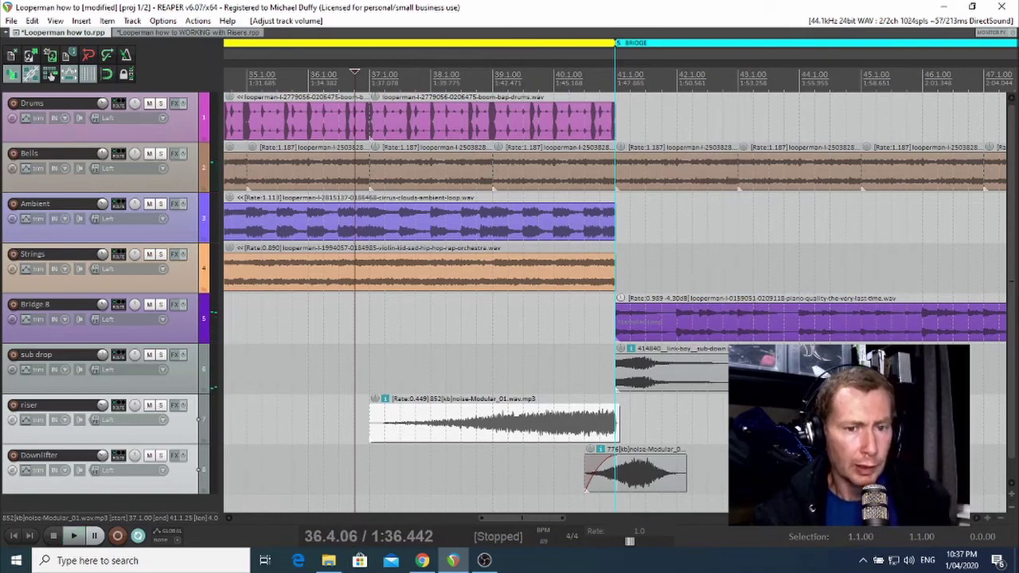